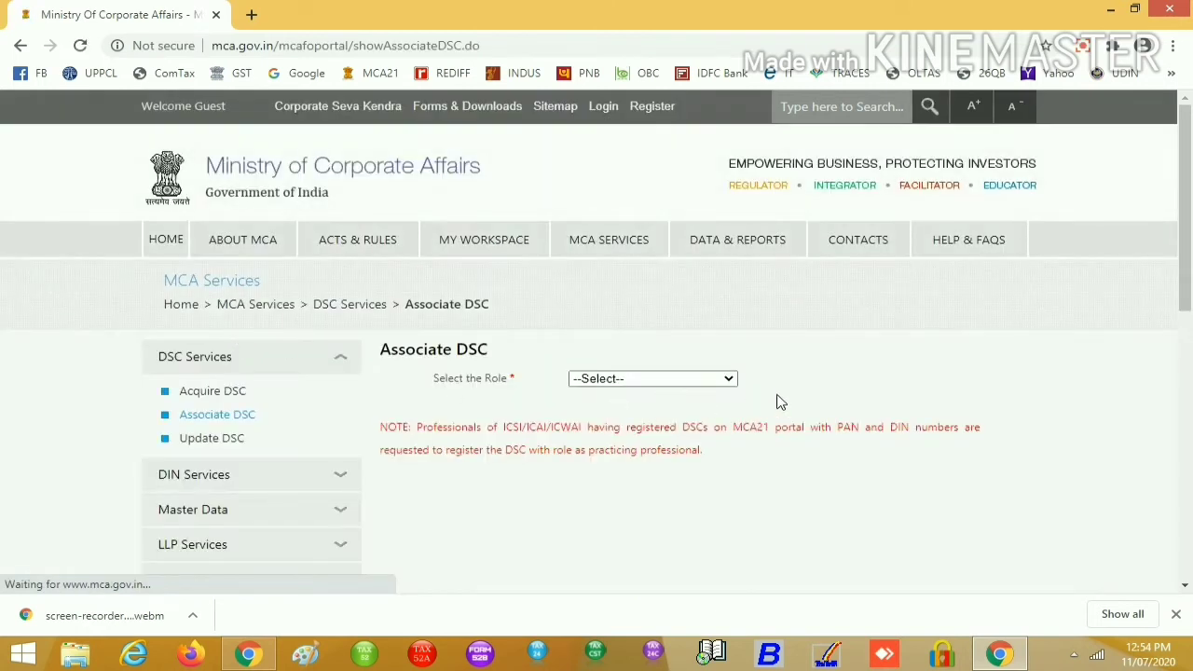
Choose Director in the Select the Role list and begin entering the DIN
{"action": "left_click", "coordinate": [721, 382]}
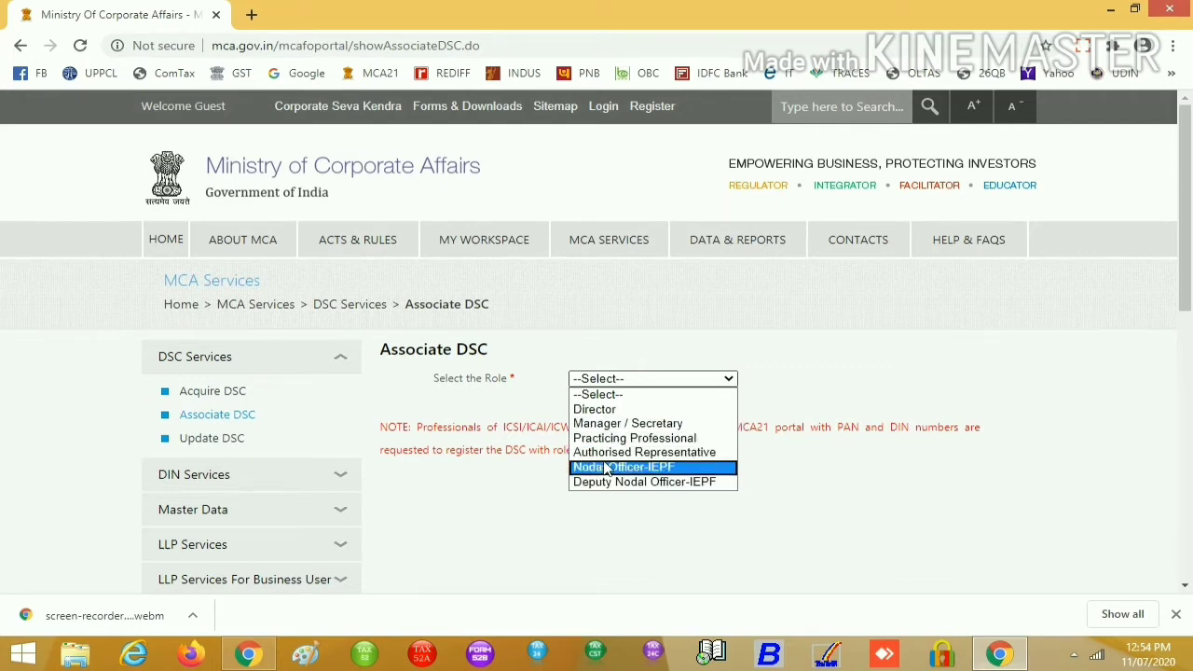
{"action": "left_click", "coordinate": [606, 412]}
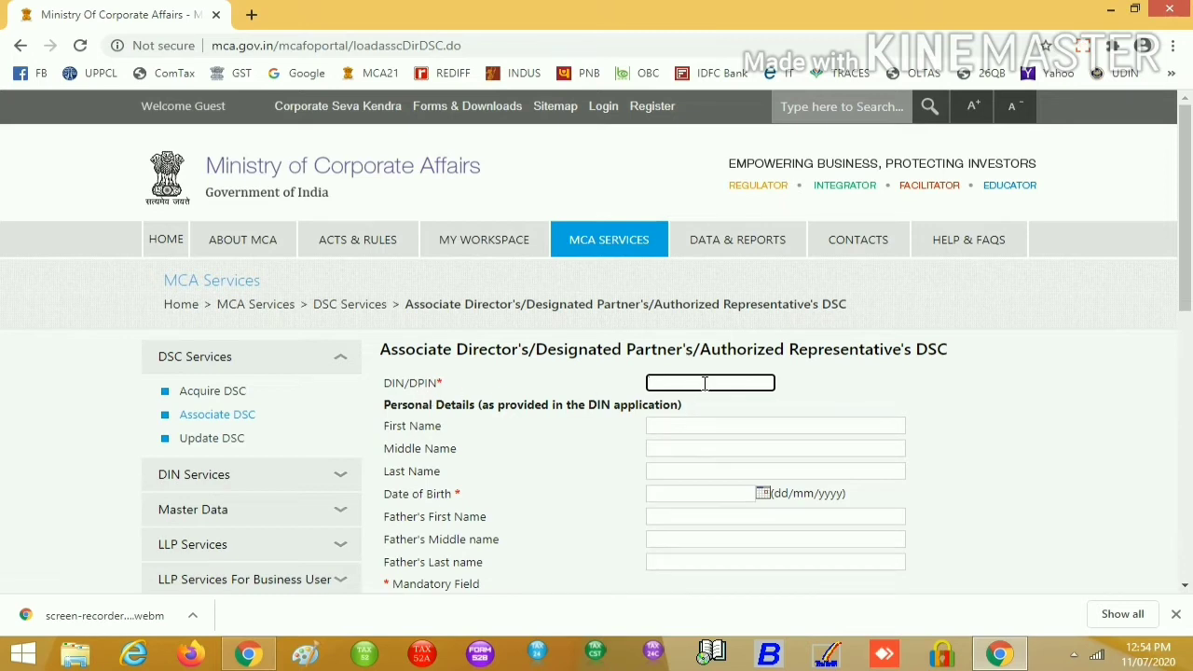
Validate the director's DIN and accept updating the DSC already registered against it
{"action": "left_click", "coordinate": [896, 410]}
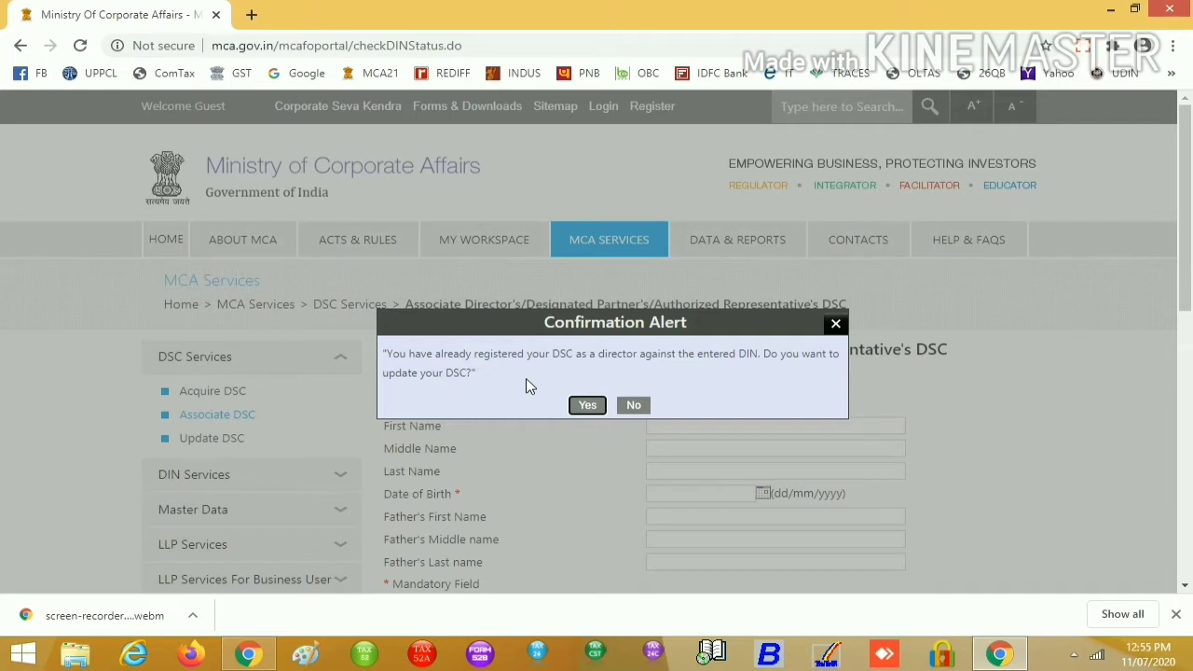
{"action": "left_click", "coordinate": [588, 405]}
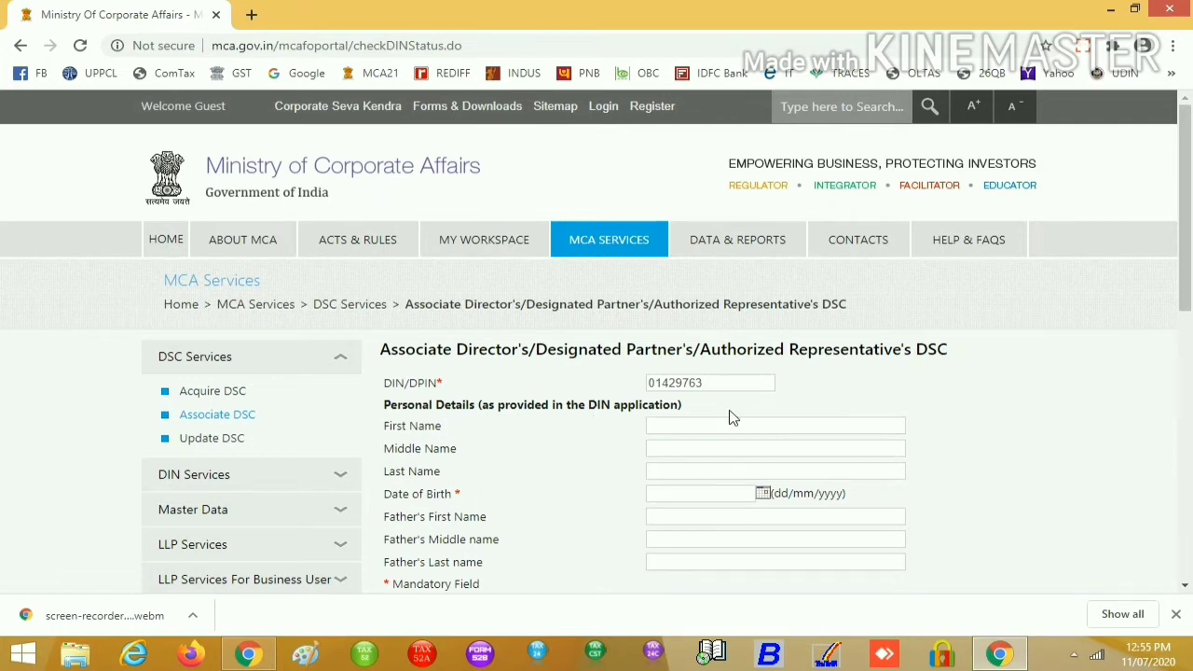
{"action": "left_click", "coordinate": [697, 432]}
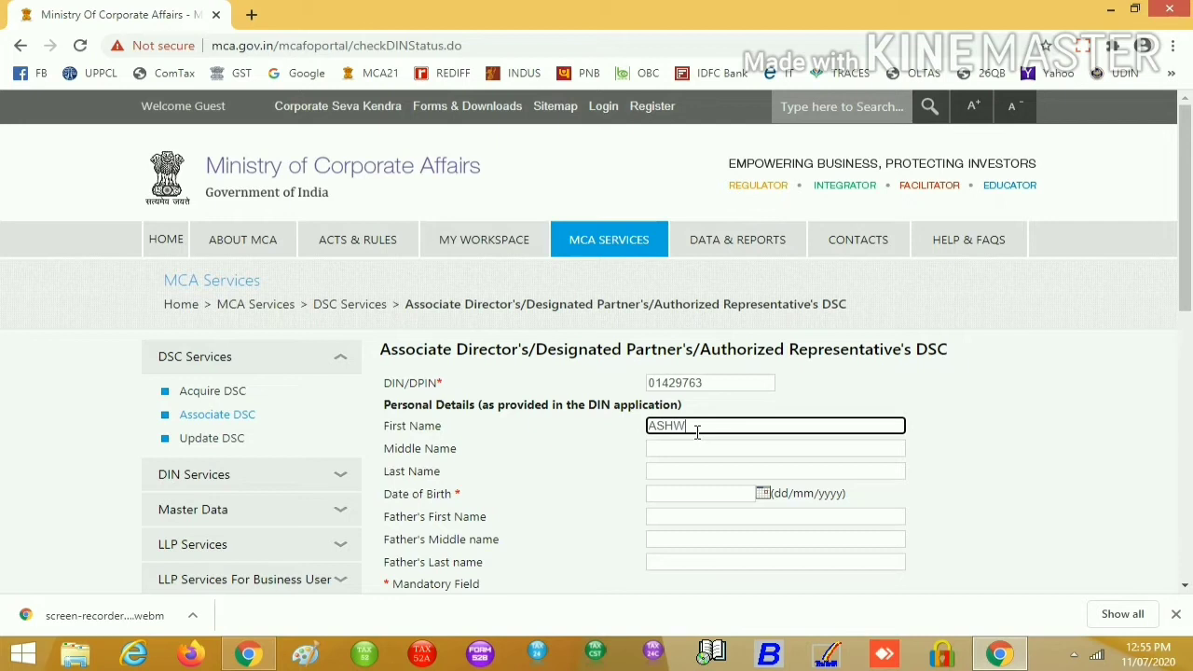
Enter the director's first name, last name and date of birth (dd/mm/yyyy)
{"action": "left_click", "coordinate": [668, 470]}
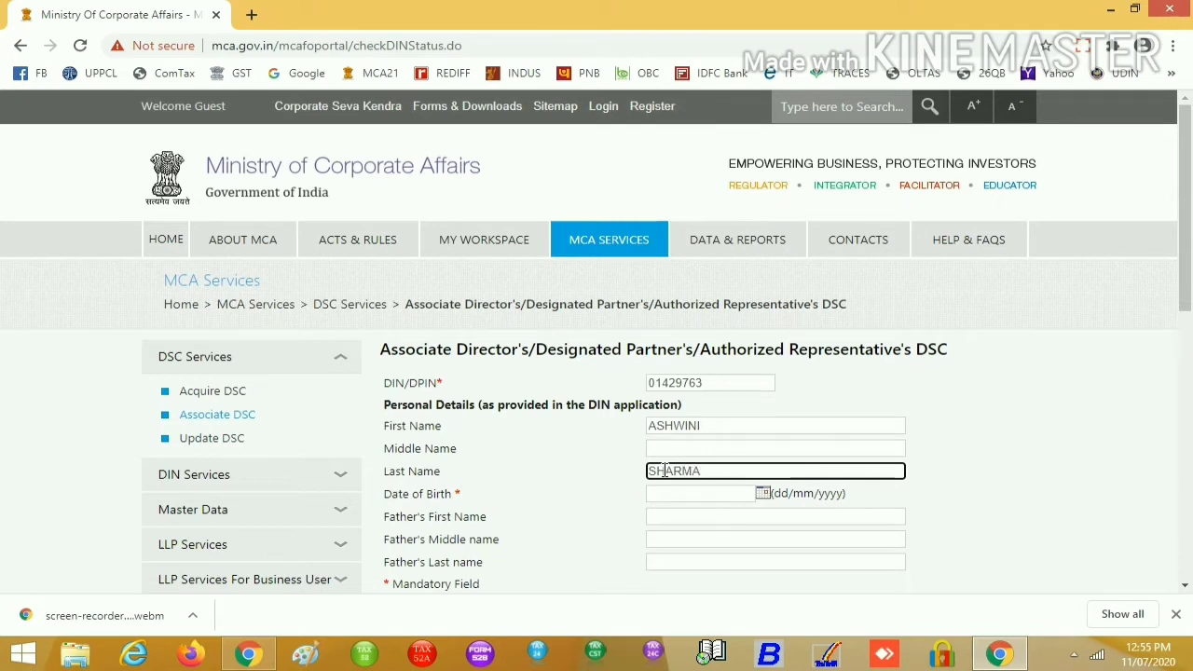
{"action": "left_click", "coordinate": [666, 494]}
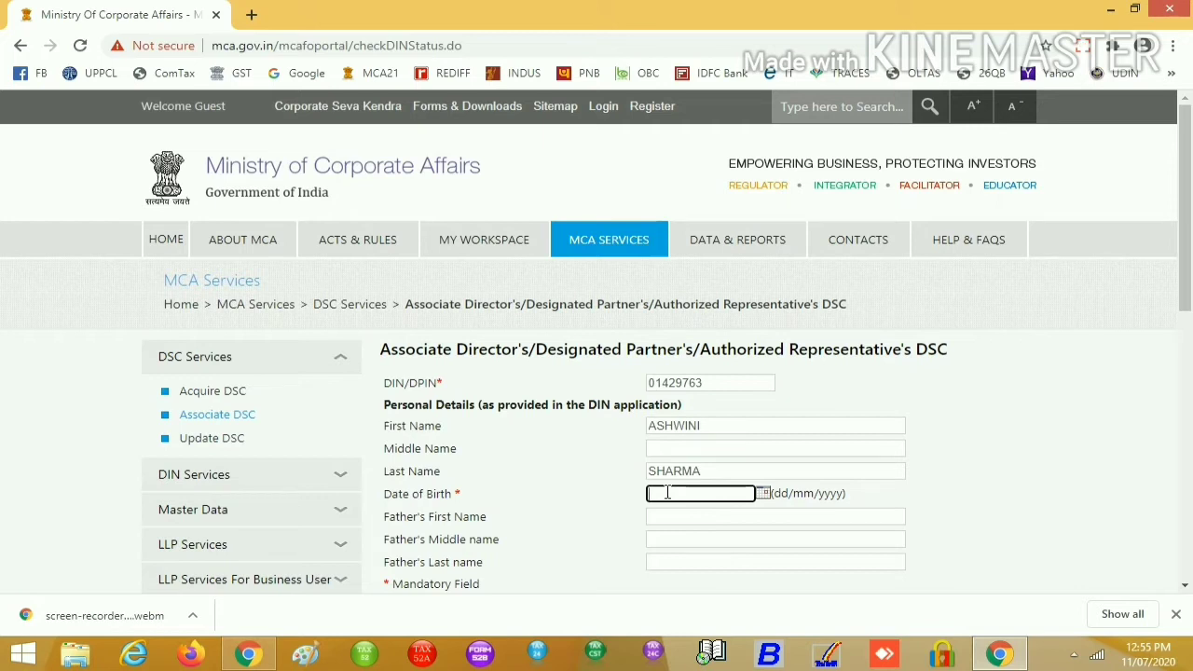
Enter the father's first, middle and last names
{"action": "left_click", "coordinate": [651, 521]}
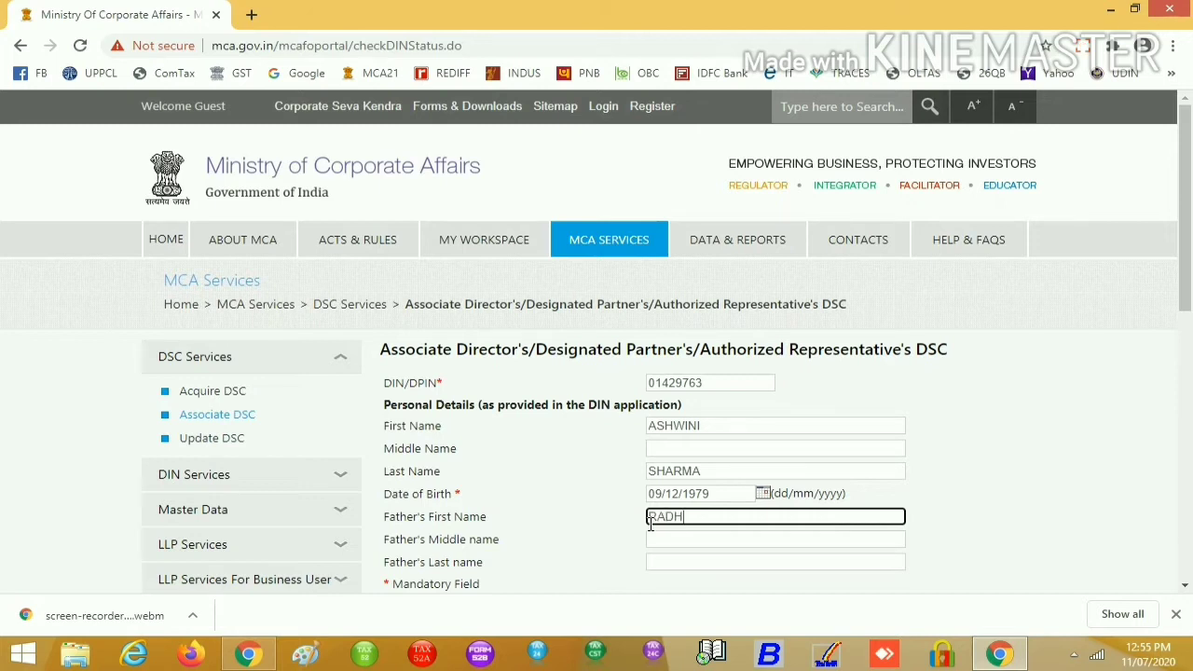
{"action": "key", "text": "ctrl+a"}
{"action": "left_click", "coordinate": [680, 539]}
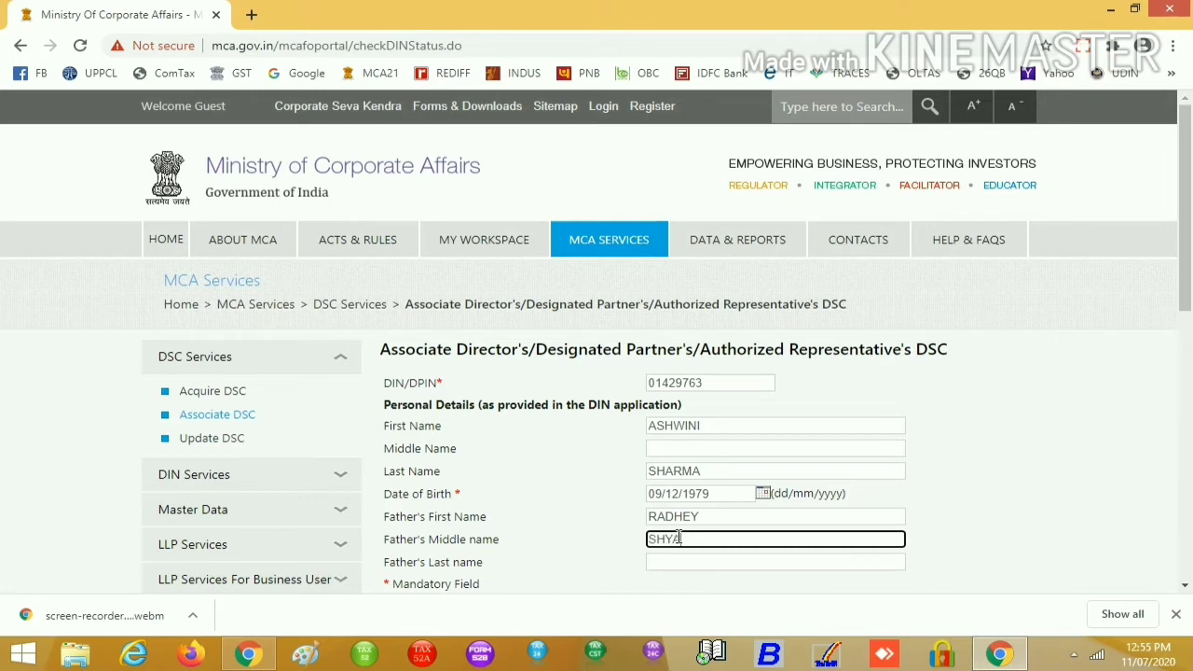
{"action": "key", "text": "ctrl+a"}
{"action": "left_click", "coordinate": [699, 563]}
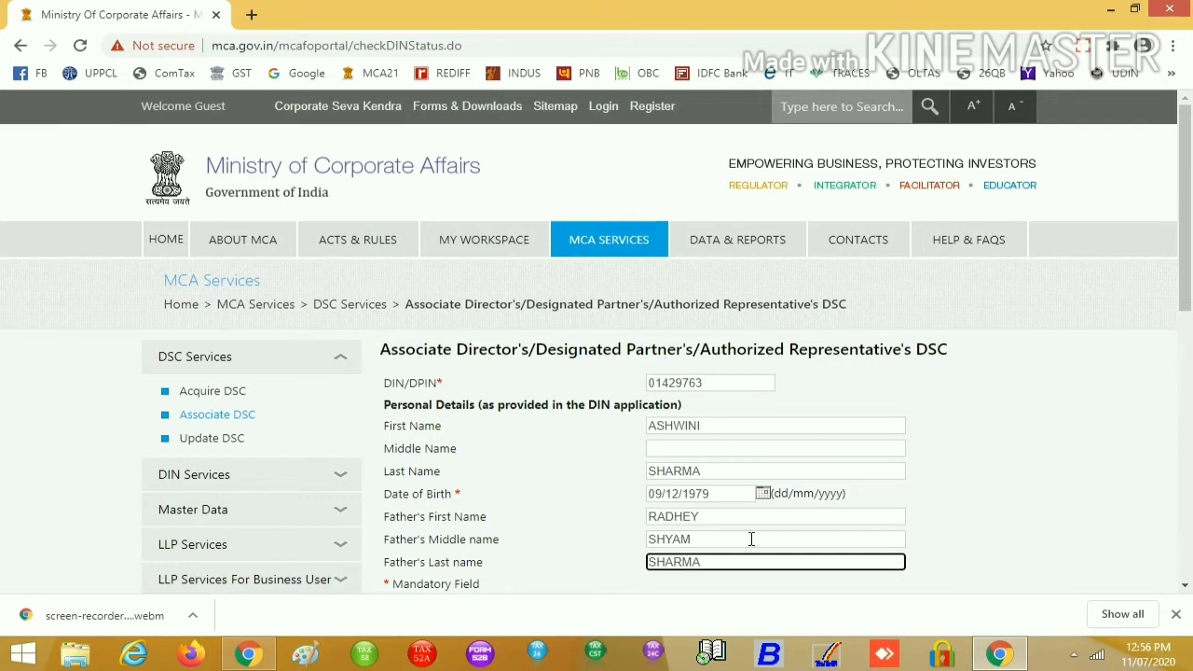
{"action": "scroll", "coordinate": [951, 481], "scroll_direction": "down", "scroll_amount": 2}
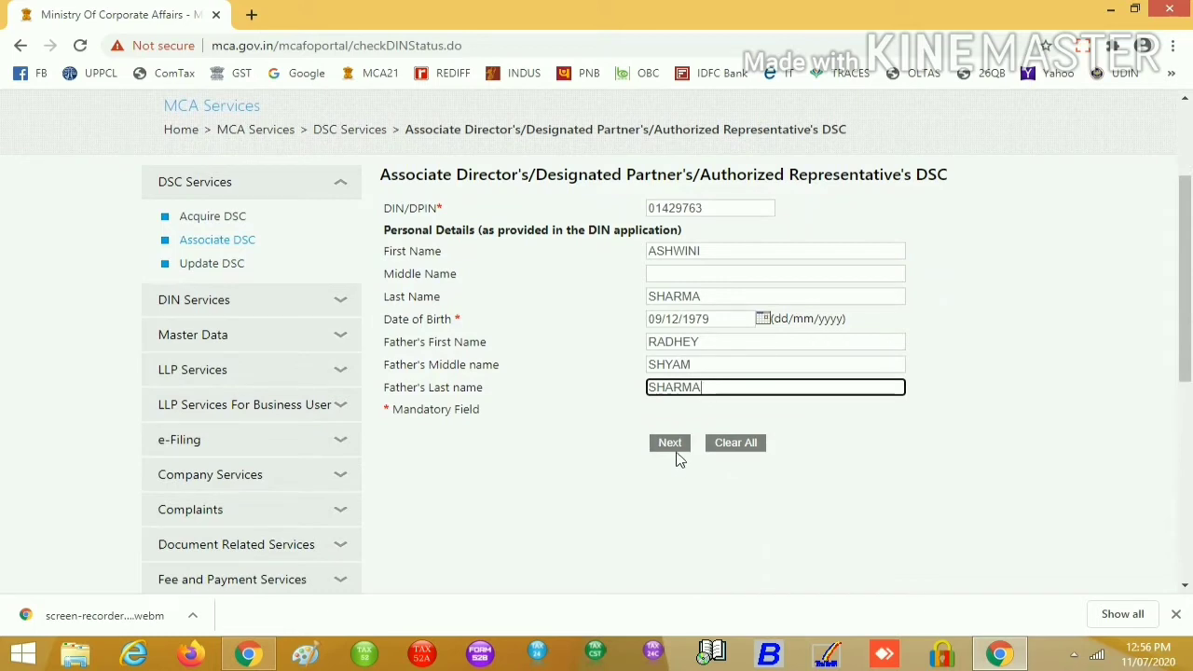
Continue past personal details, enter the director's e-mail ID and tick the declaration
{"action": "left_click", "coordinate": [677, 448]}
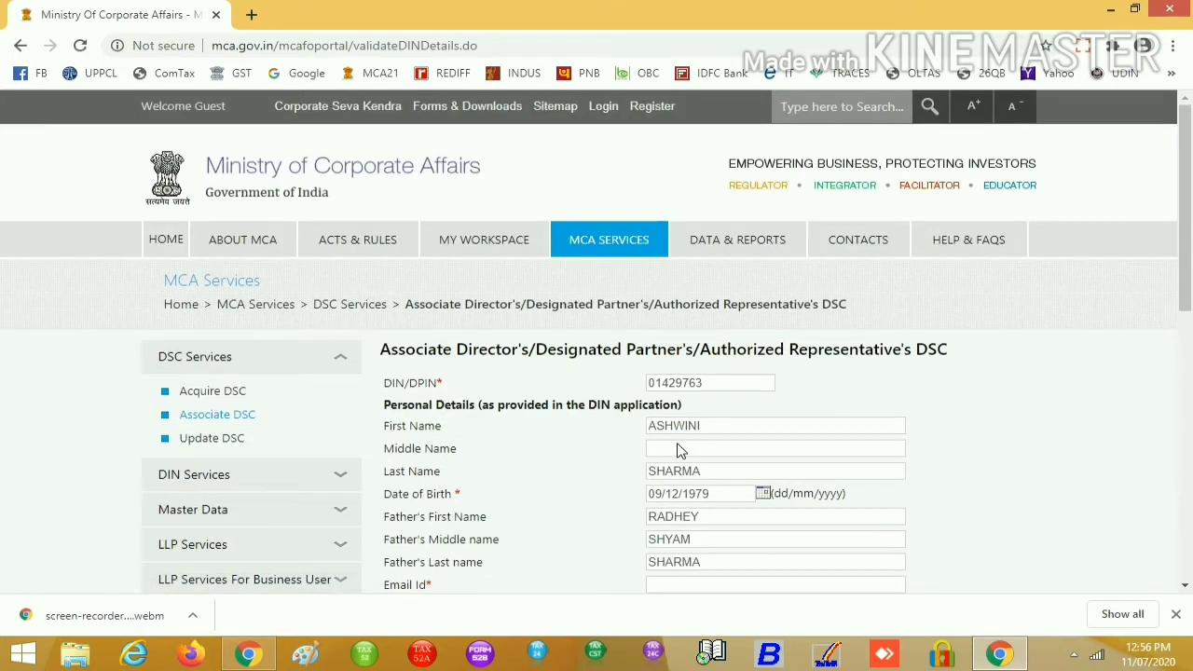
{"action": "scroll", "coordinate": [623, 537], "scroll_direction": "down", "scroll_amount": 1}
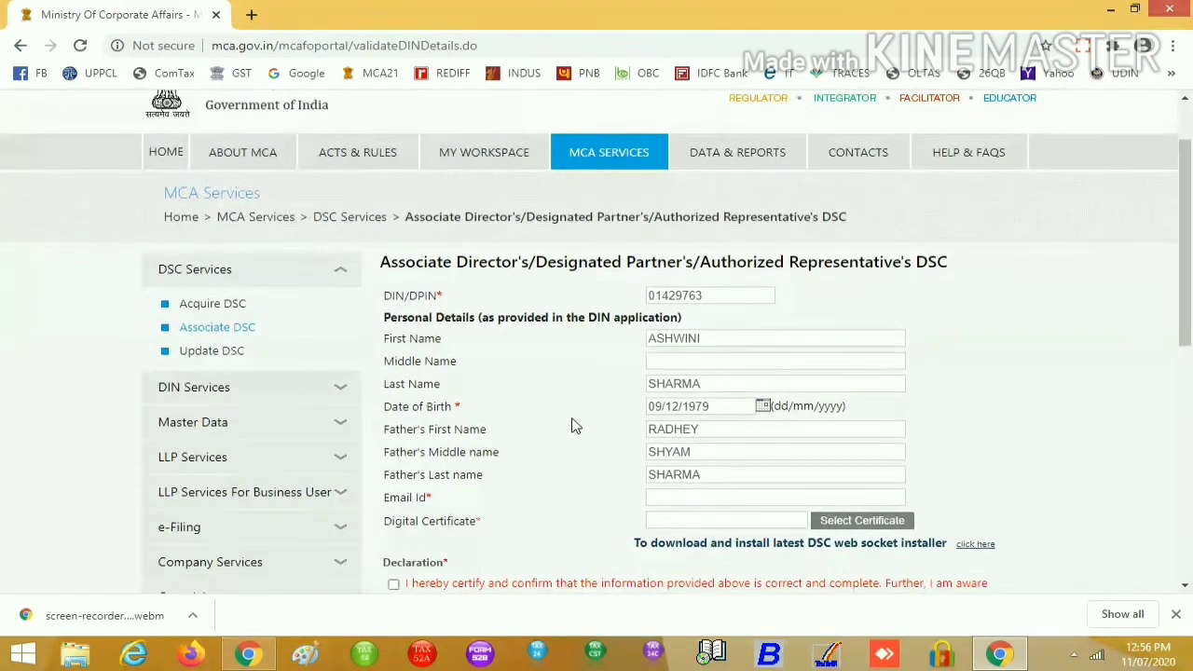
{"action": "scroll", "coordinate": [673, 561], "scroll_direction": "down", "scroll_amount": 1}
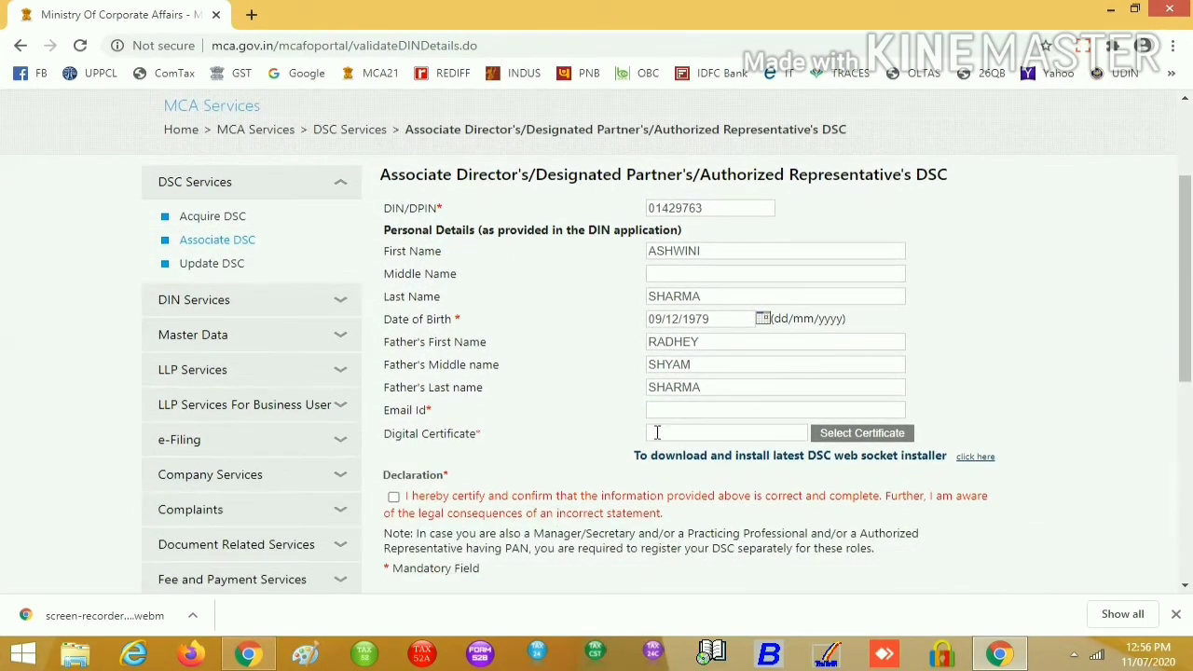
{"action": "left_click", "coordinate": [692, 410]}
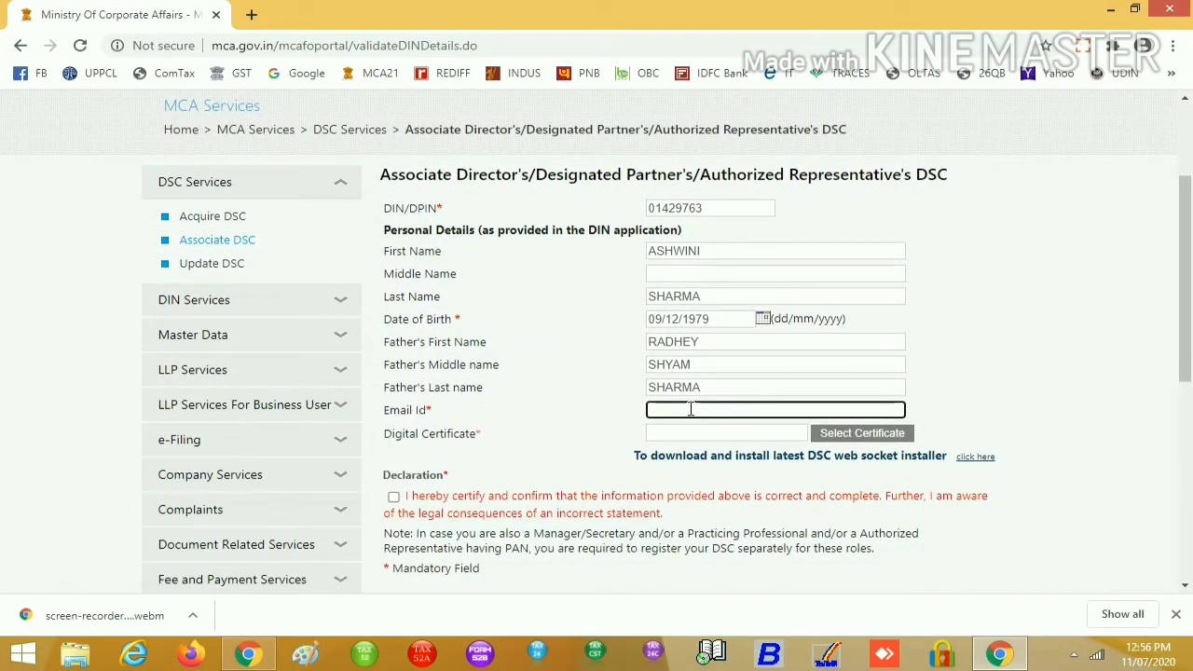
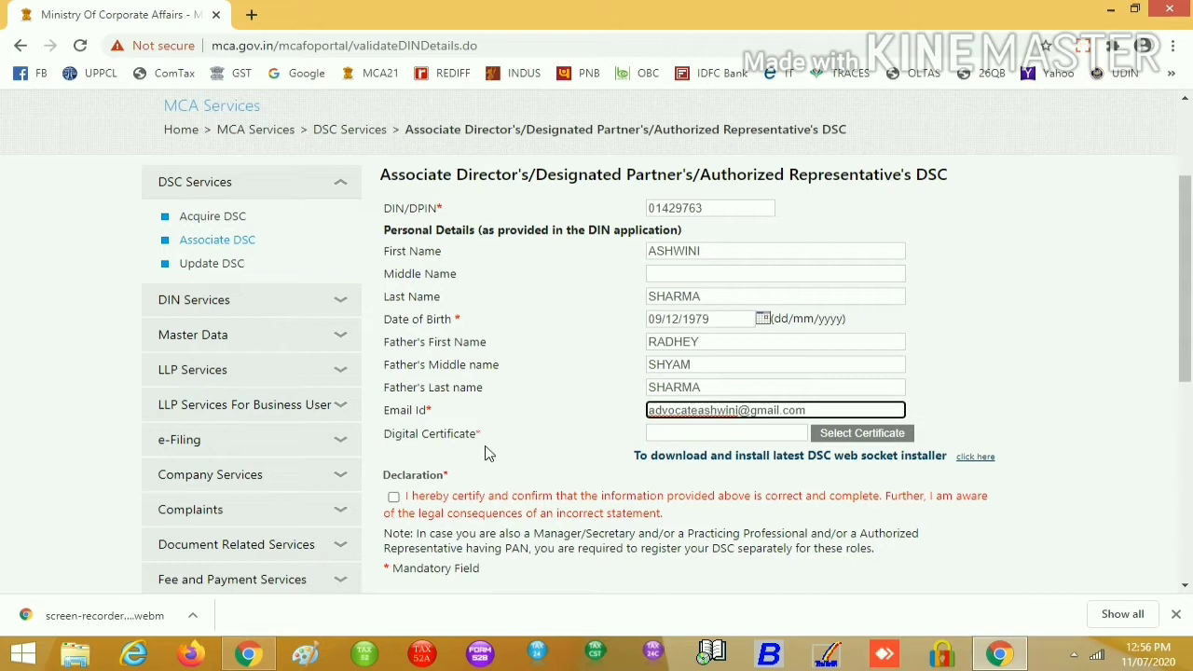
{"action": "left_click", "coordinate": [393, 497]}
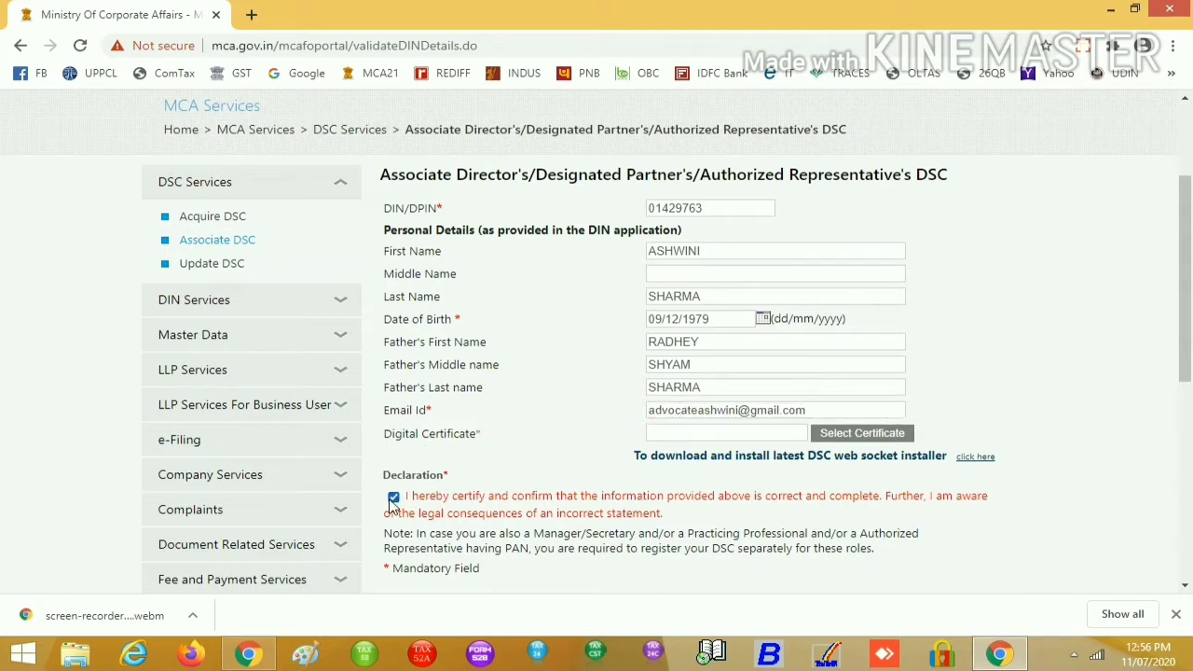
{"action": "left_click", "coordinate": [826, 438]}
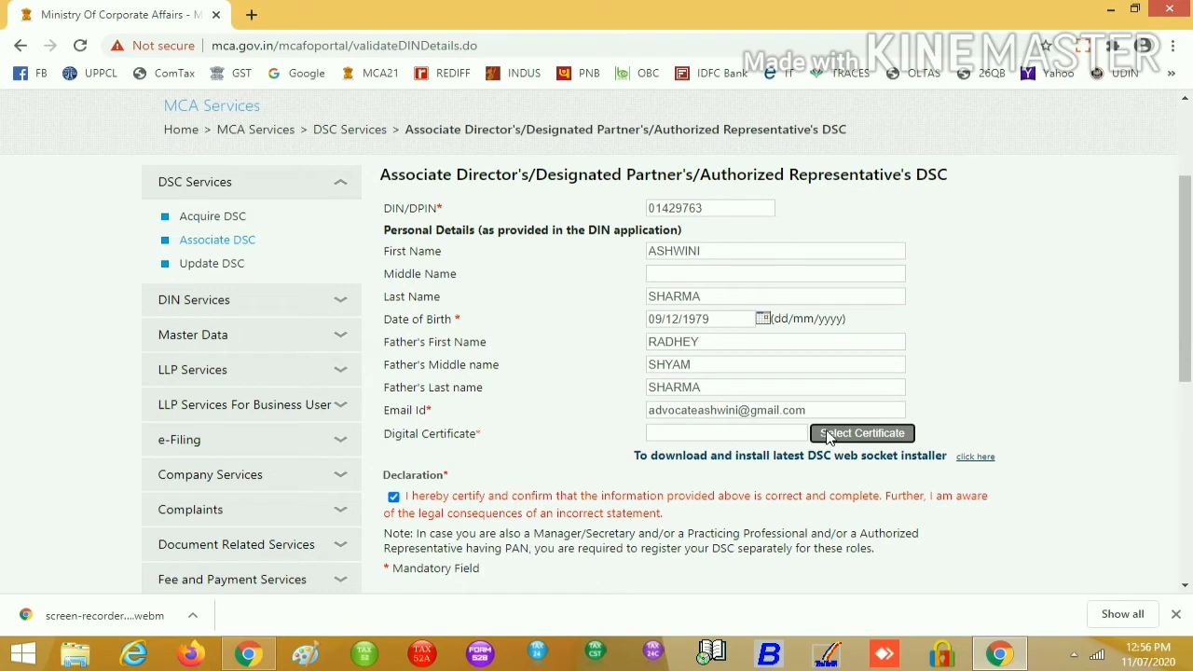
{"action": "scroll", "coordinate": [858, 495], "scroll_direction": "down", "scroll_amount": 1}
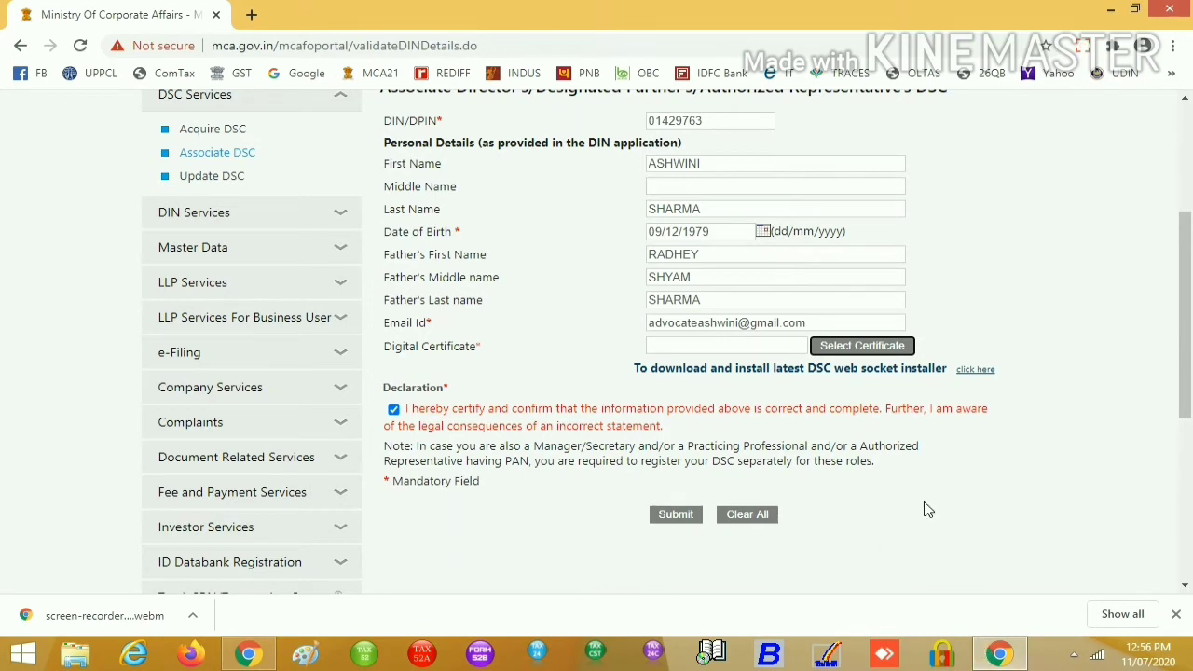
Select the director's certificate and sign, confirming with the token's user PIN
{"action": "left_click", "coordinate": [723, 346]}
{"action": "left_click", "coordinate": [840, 352]}
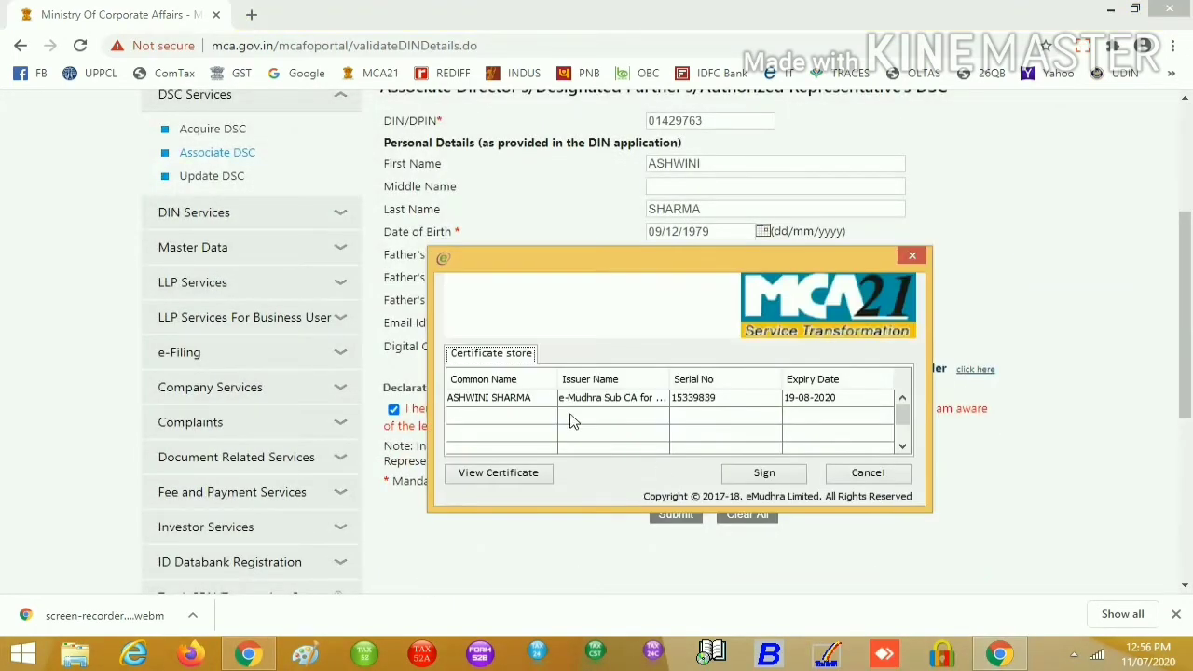
{"action": "left_click", "coordinate": [535, 399]}
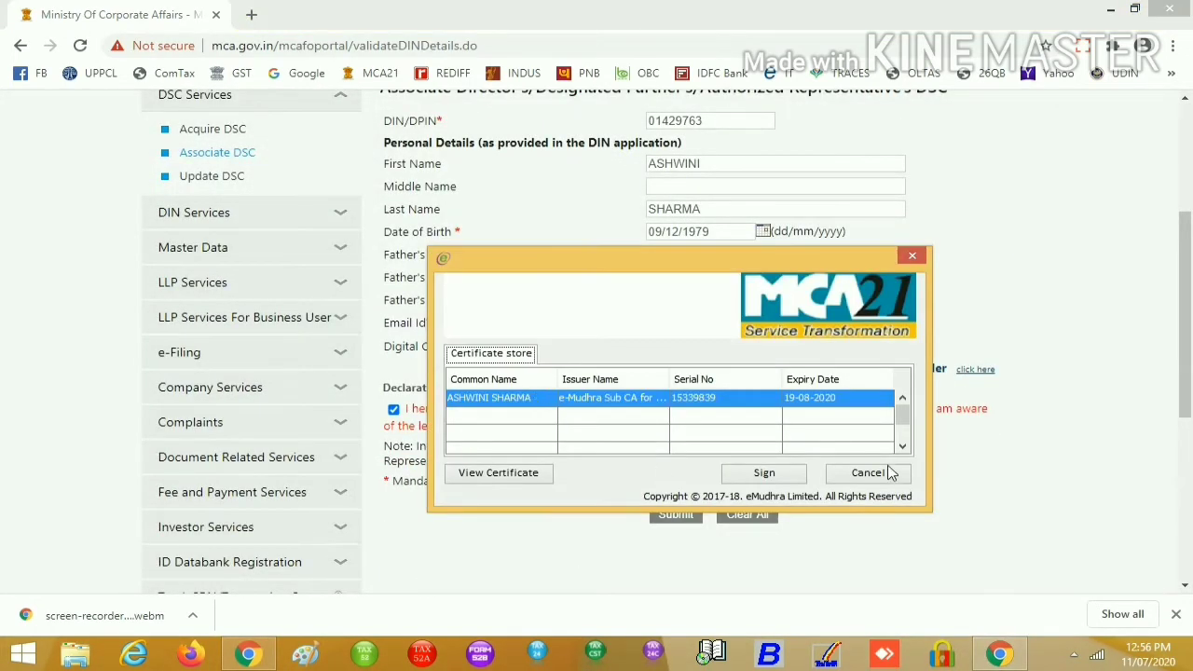
{"action": "left_click", "coordinate": [772, 480]}
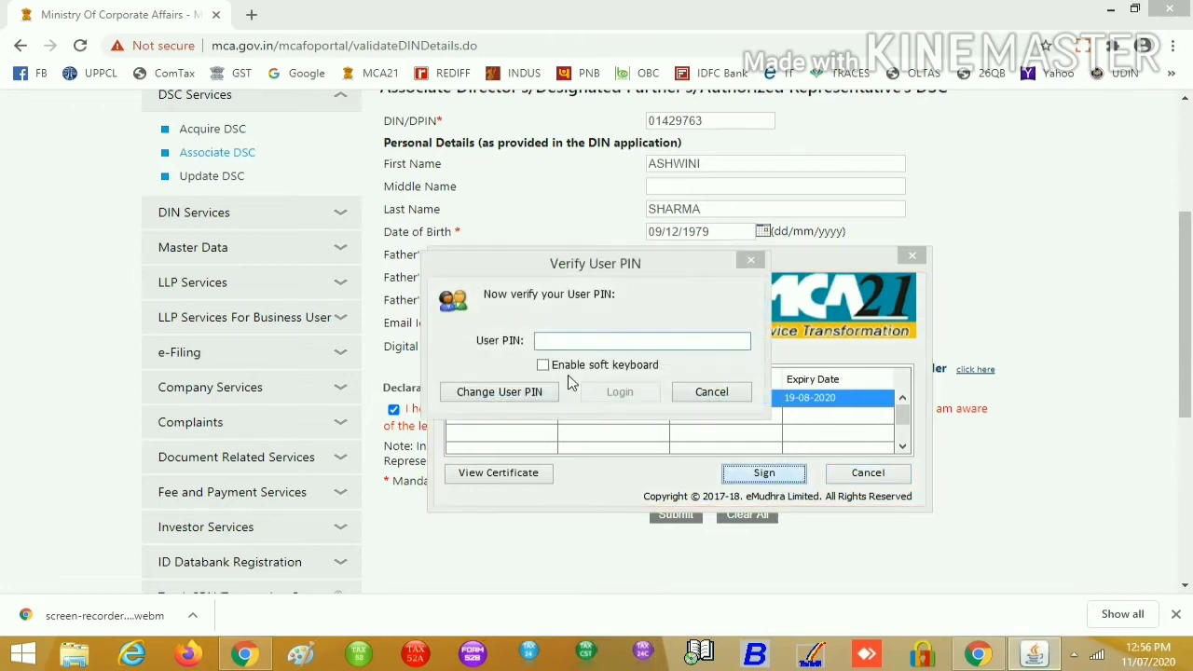
{"action": "type", "text": "12345678"}
{"action": "key", "text": "Return"}
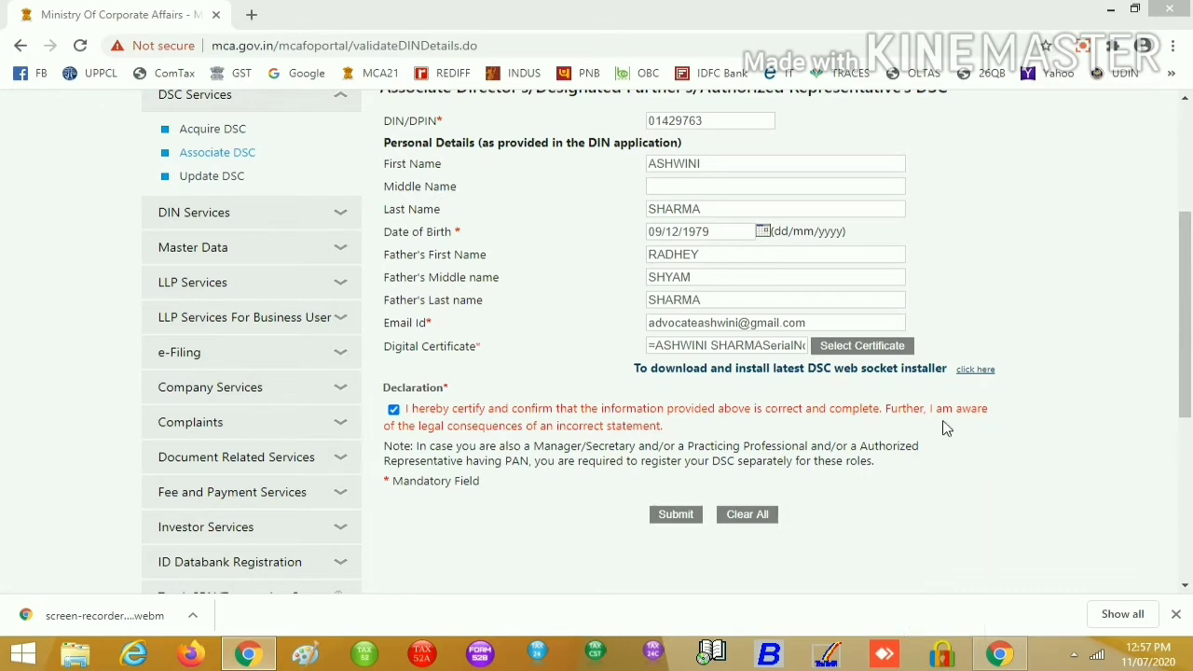
Stop the emSigner service from its system-tray window
{"action": "left_click", "coordinate": [1078, 654]}
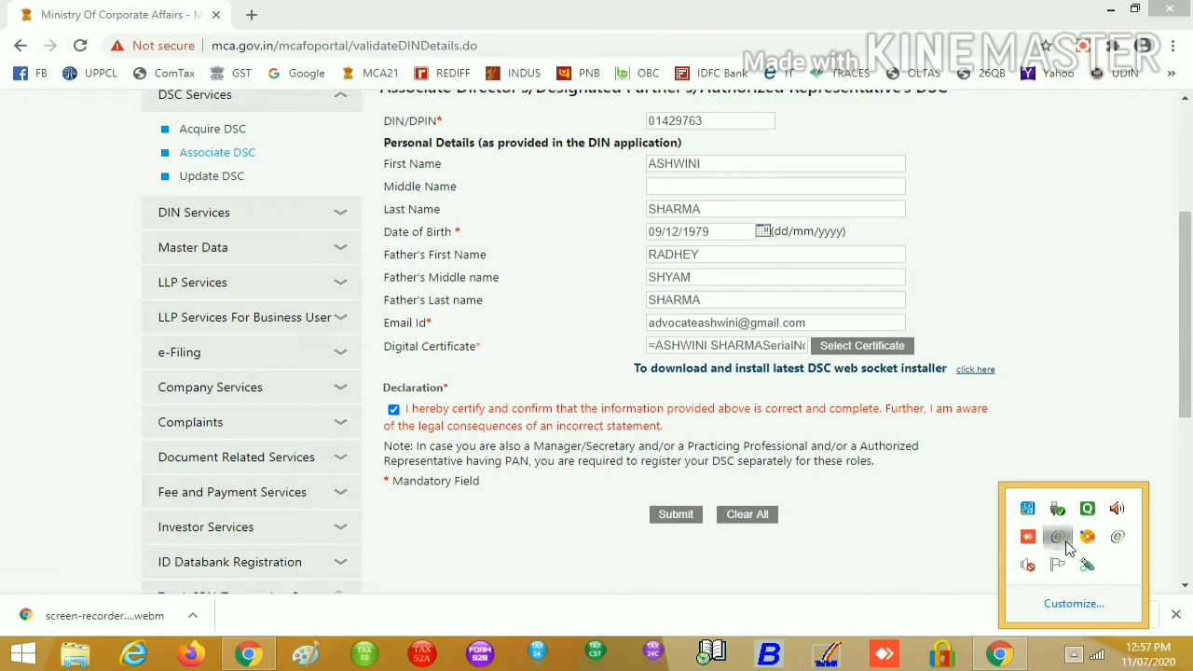
{"action": "double_click", "coordinate": [1057, 538]}
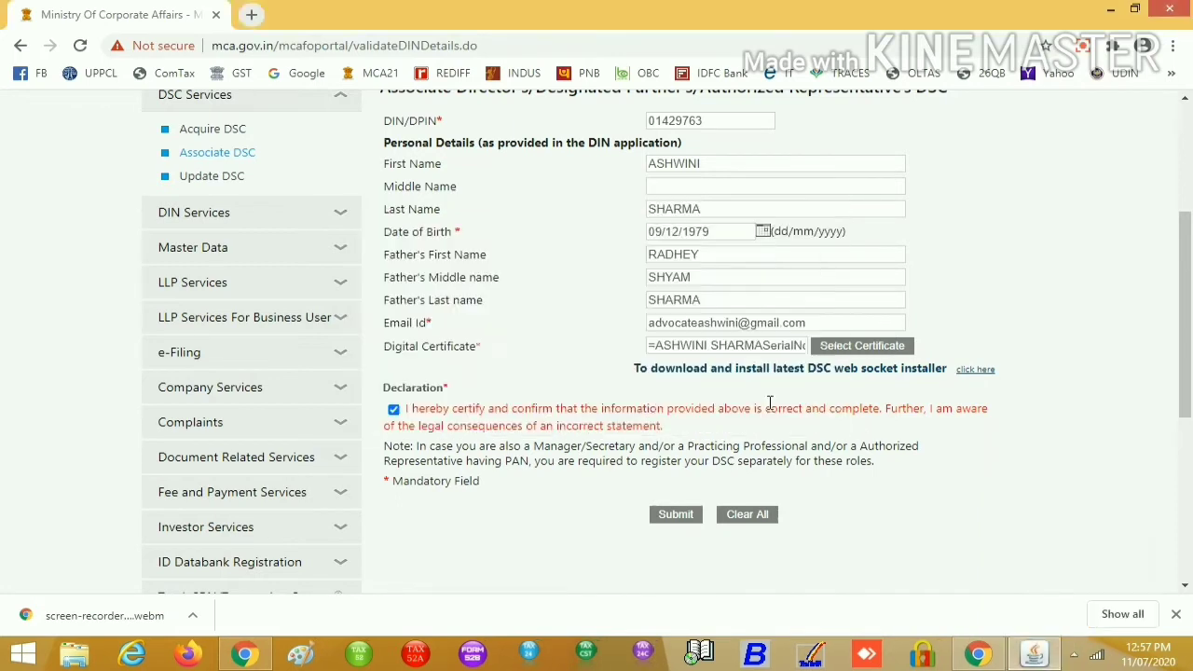
{"action": "left_click", "coordinate": [766, 406]}
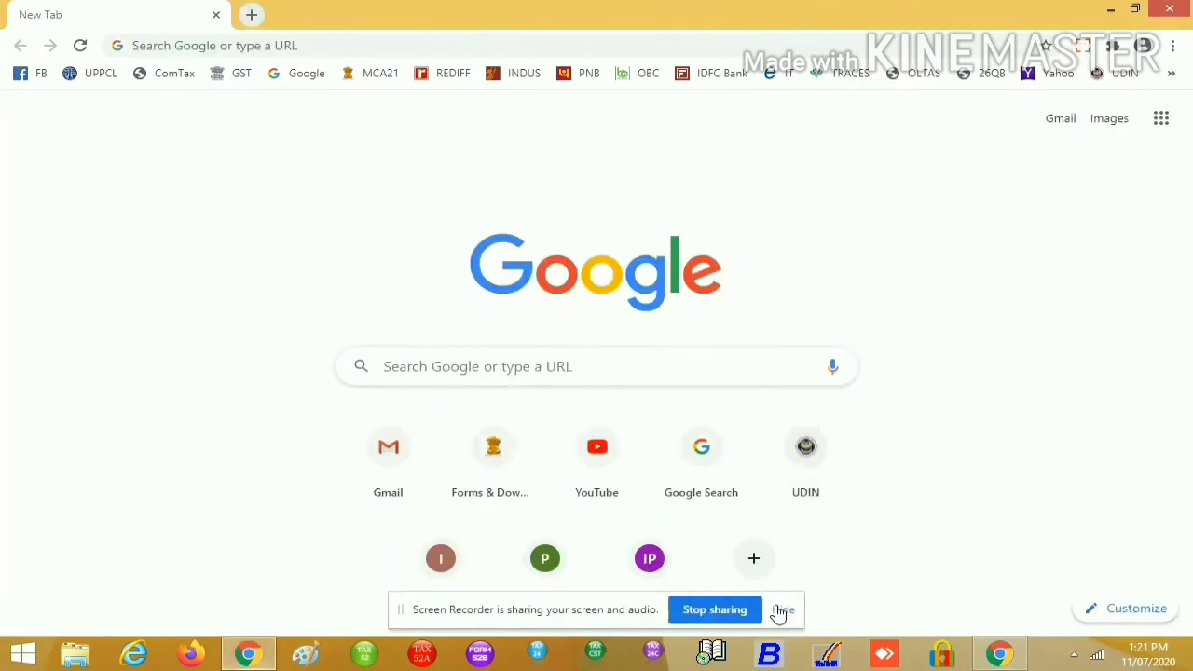
Dismiss the screen-sharing notice and open the MCA21 Associate DSC service
{"action": "left_click", "coordinate": [777, 611]}
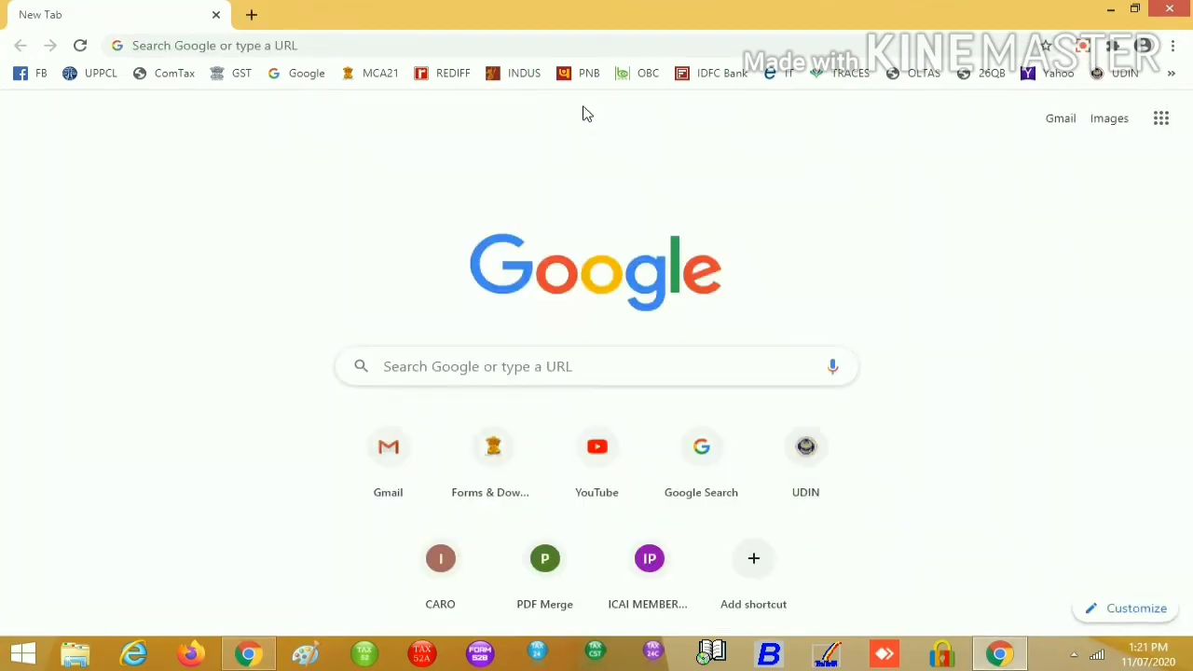
{"action": "left_click", "coordinate": [380, 77]}
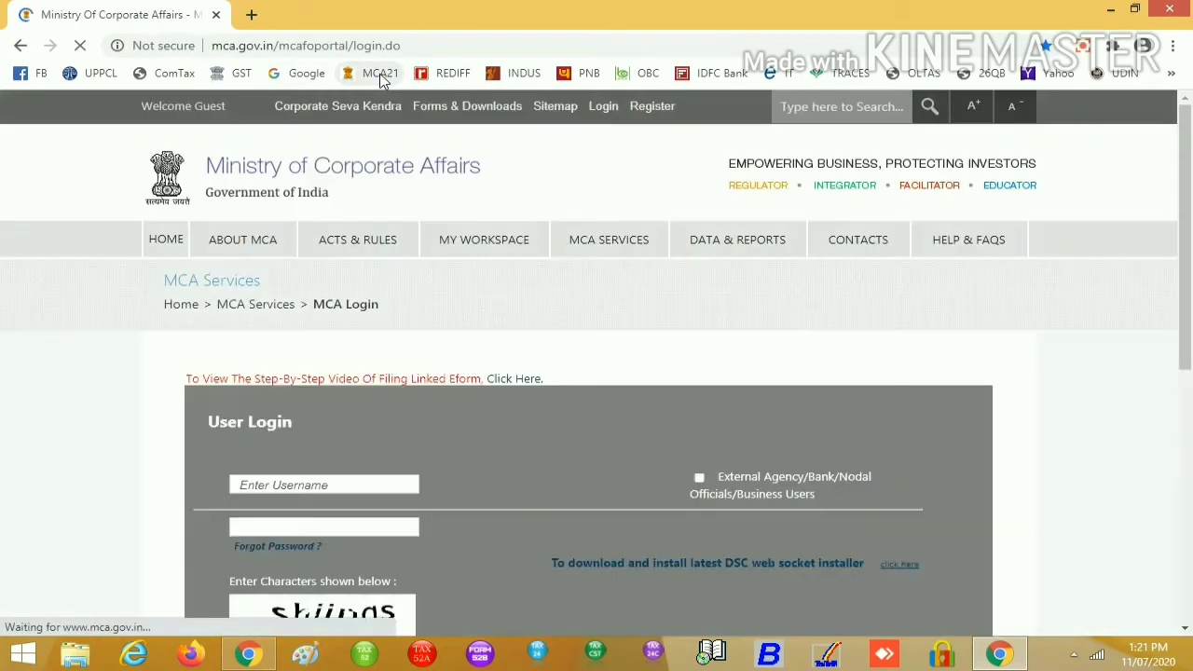
{"action": "mouse_move", "coordinate": [634, 250]}
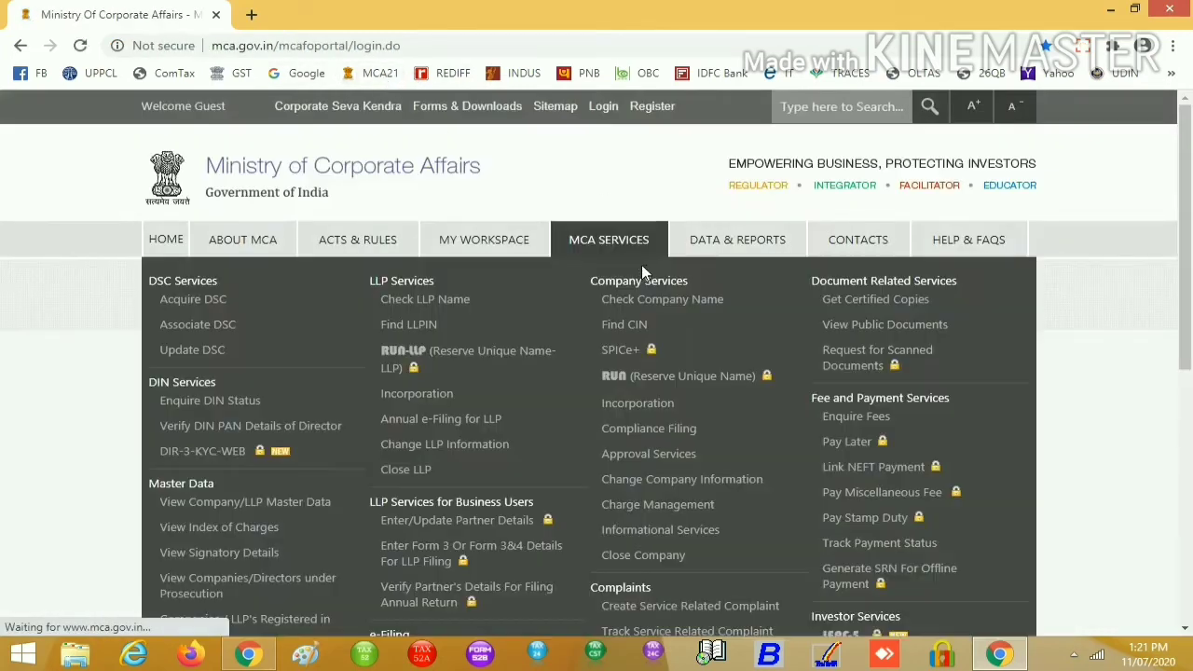
{"action": "left_click", "coordinate": [195, 331]}
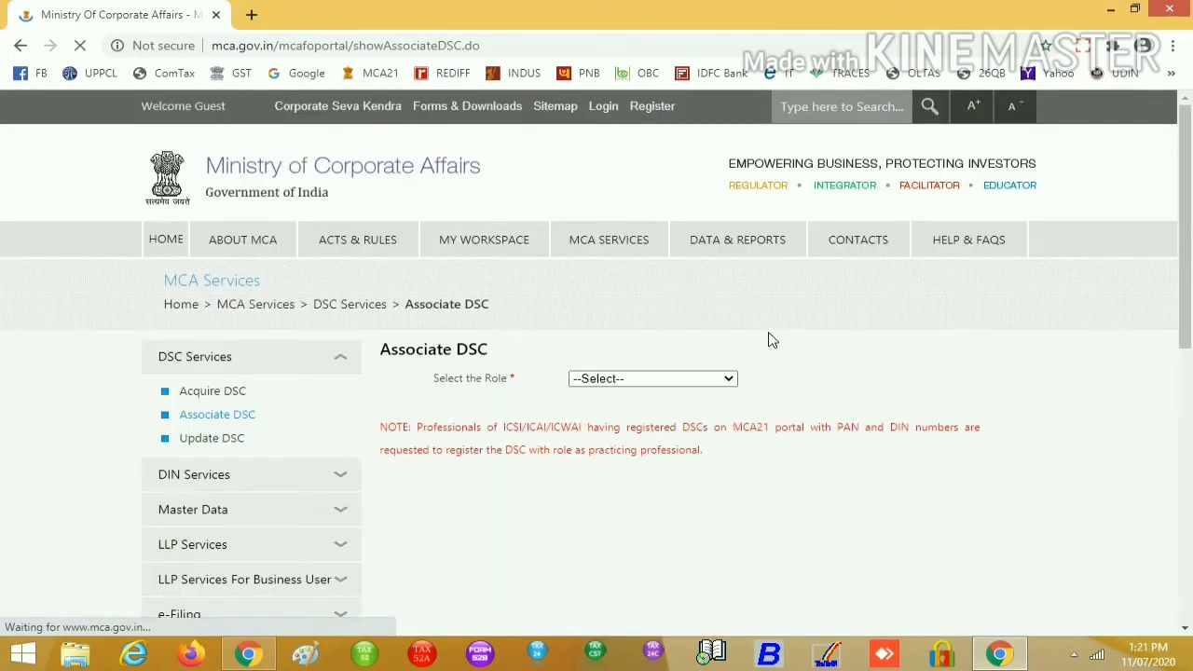
Choose the Director role, enter the director's DIN and accept the update prompt
{"action": "left_click", "coordinate": [652, 378]}
{"action": "left_click", "coordinate": [614, 415]}
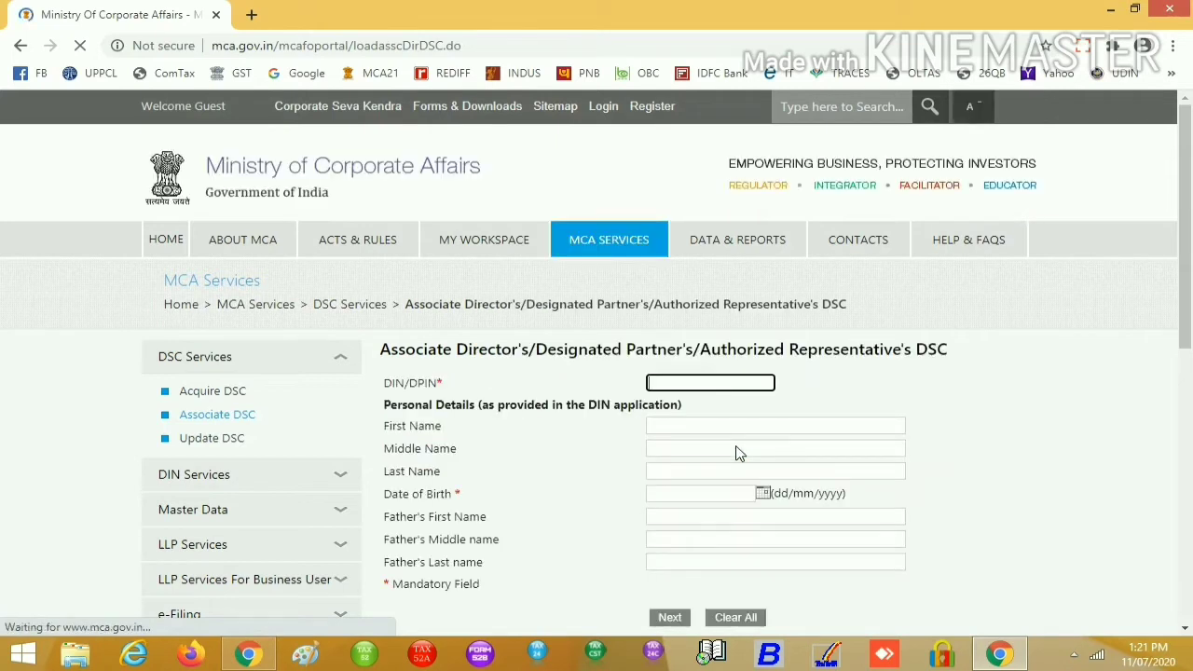
{"action": "key", "text": "Tab"}
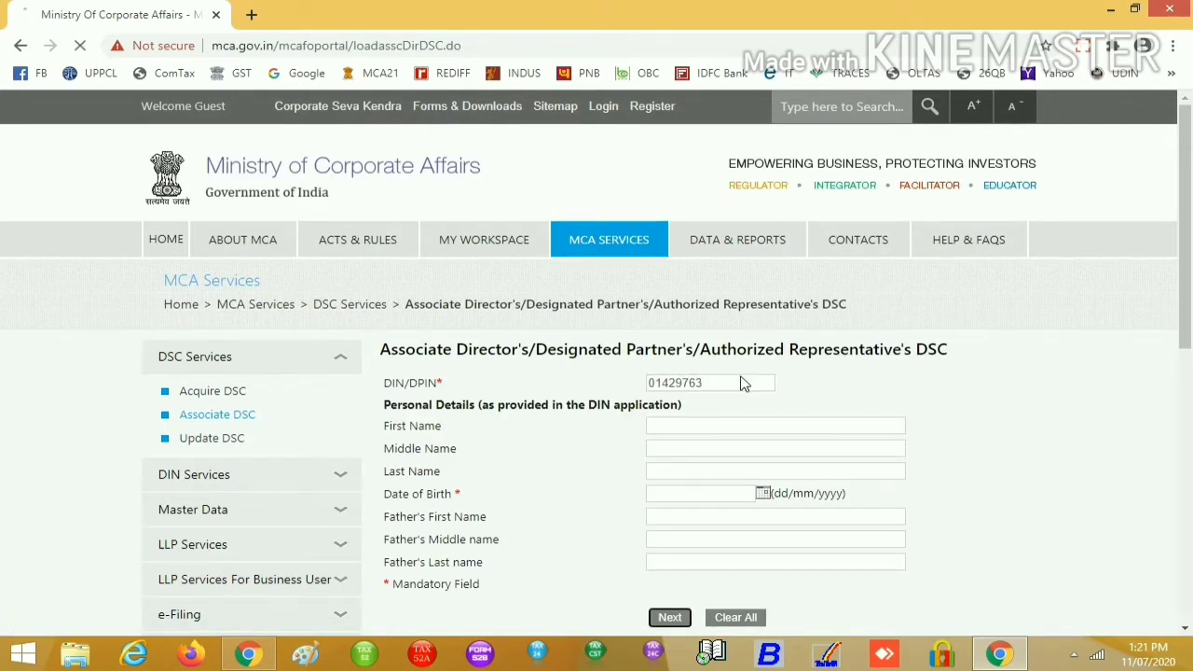
{"action": "key", "text": "Tab"}
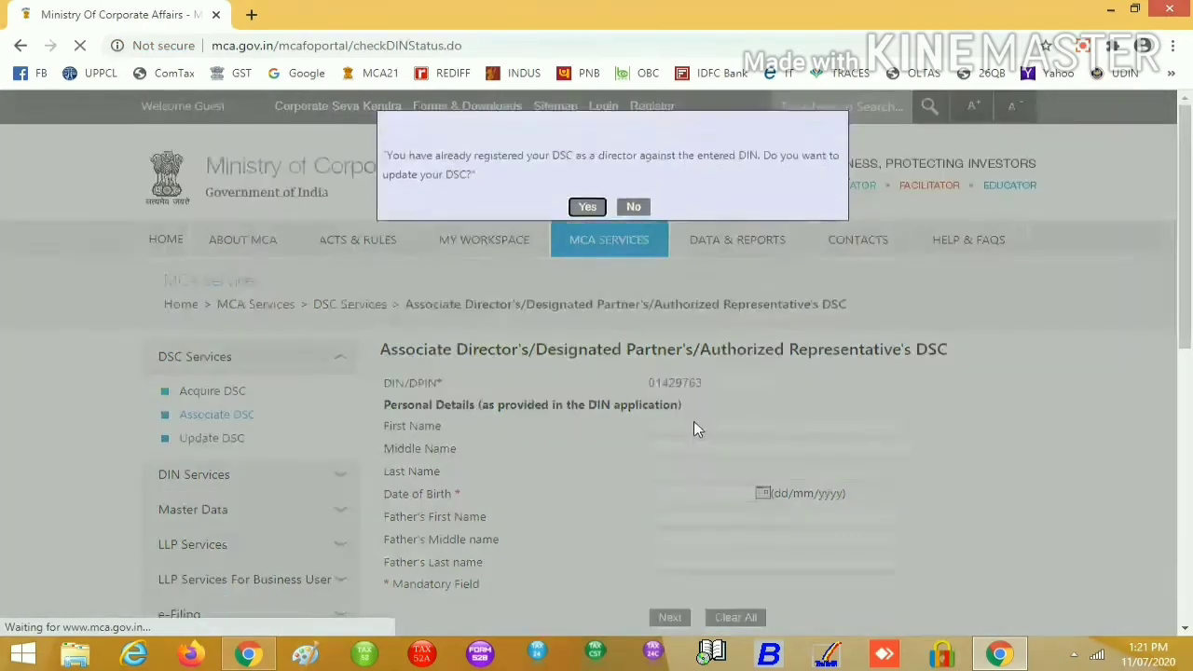
{"action": "left_click", "coordinate": [595, 407]}
Re-enter the director's first name, last name and date of birth
{"action": "left_click", "coordinate": [681, 428]}
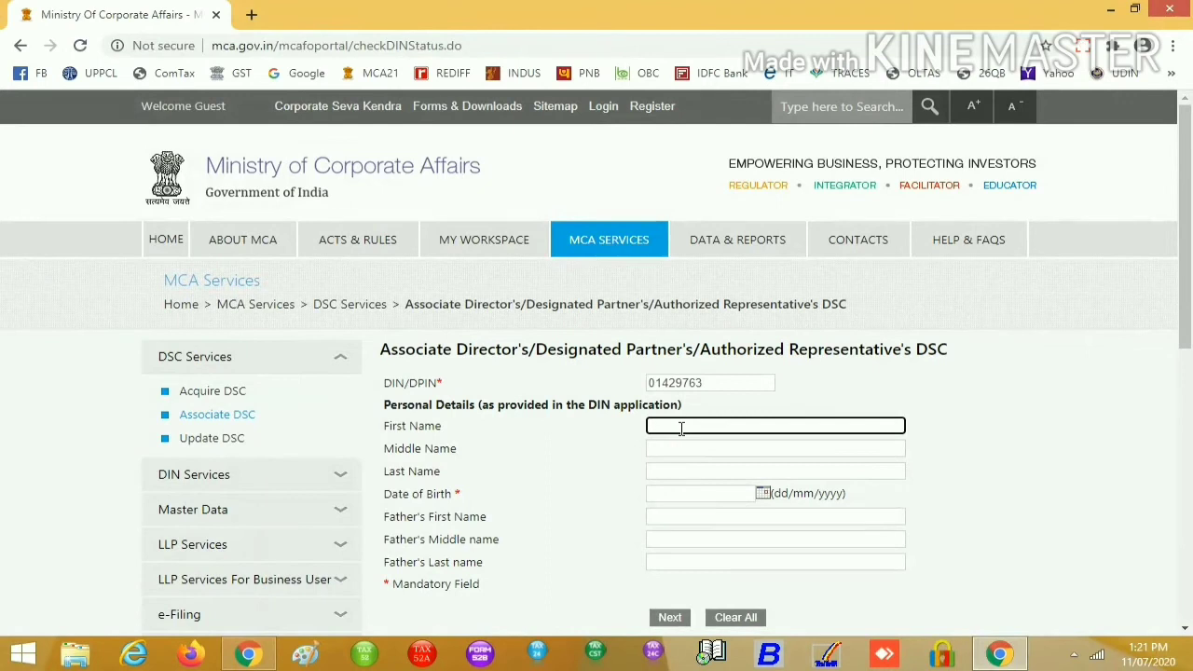
{"action": "key", "text": "Tab"}
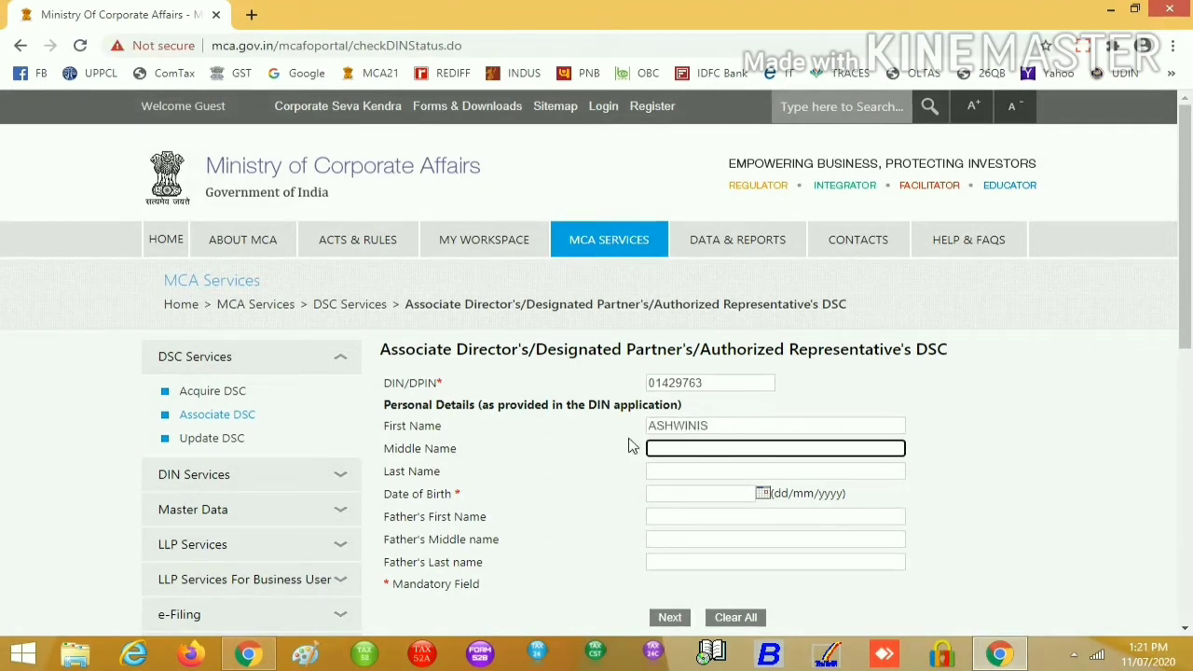
{"action": "left_click", "coordinate": [755, 425]}
{"action": "key", "text": "Tab"}
{"action": "key", "text": "Tab"}
{"action": "key", "text": "Tab"}
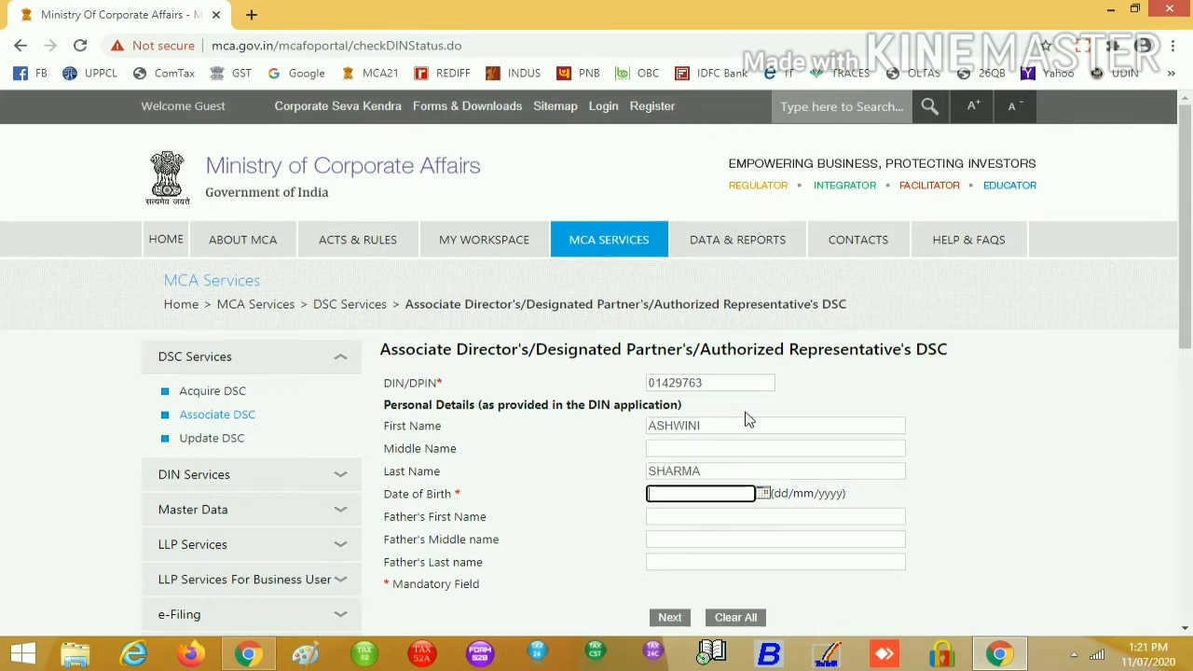
{"action": "key", "text": "Tab"}
Re-enter the father's first, middle and last names
{"action": "key", "text": "Tab"}
{"action": "type", "text": "R"}
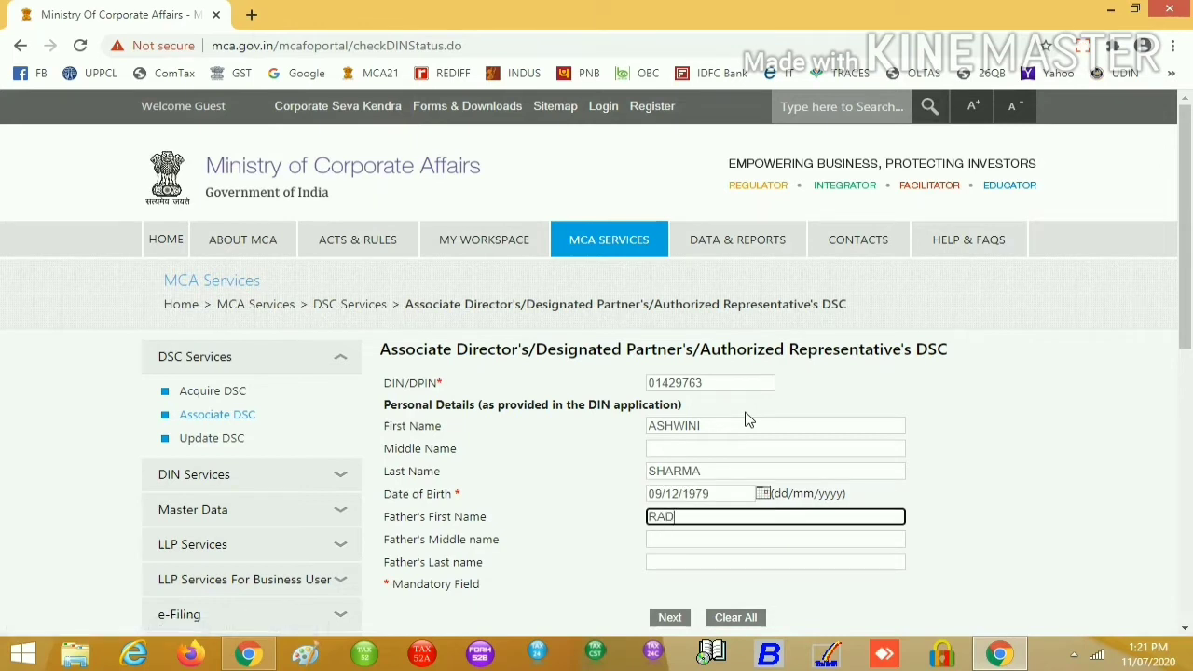
{"action": "key", "text": "Tab"}
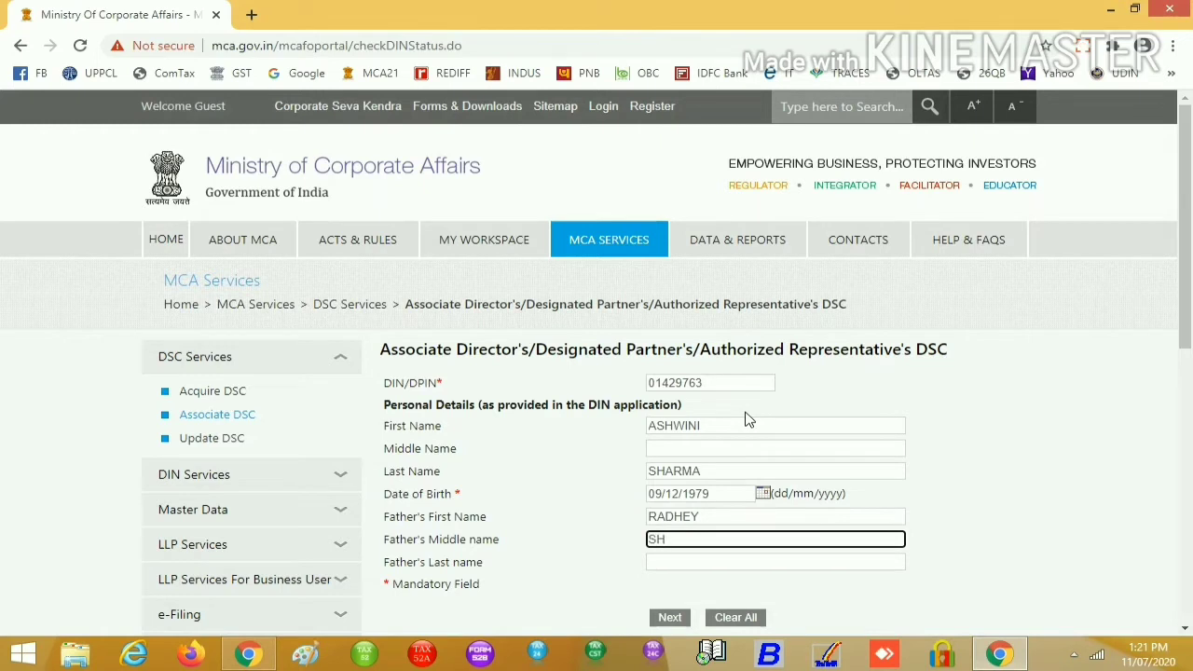
{"action": "key", "text": "Tab"}
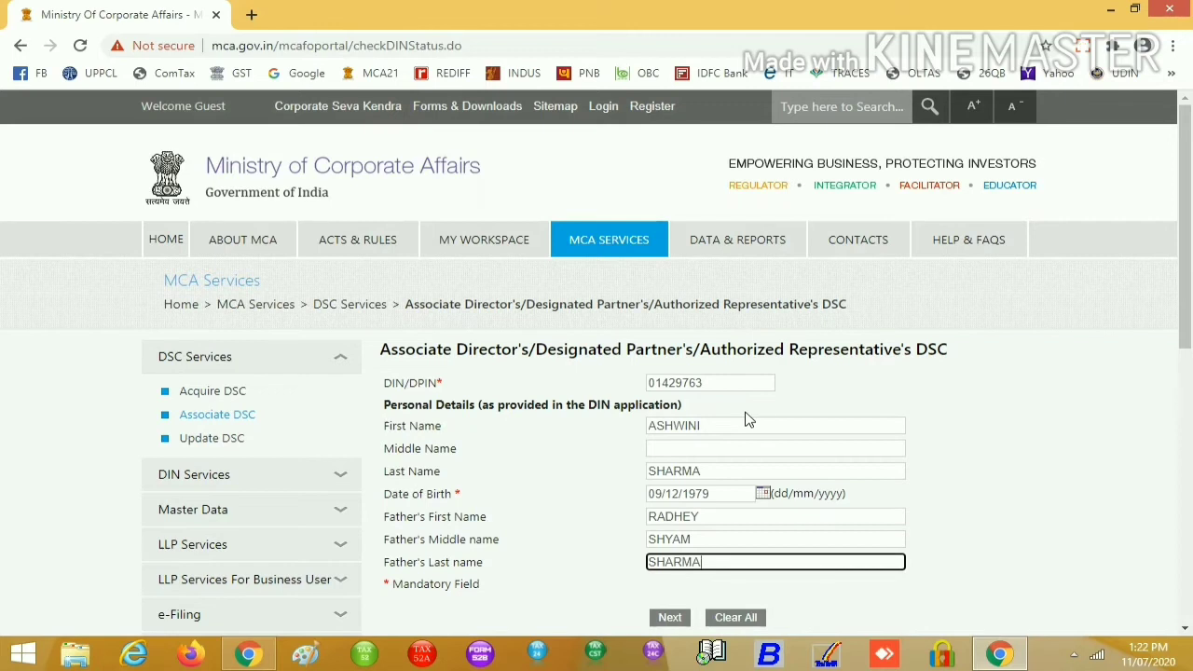
{"action": "scroll", "coordinate": [745, 419], "scroll_direction": "down", "scroll_amount": 2}
Continue to the certificate stage, enter the director's e-mail ID and accept the declaration
{"action": "left_click", "coordinate": [667, 444]}
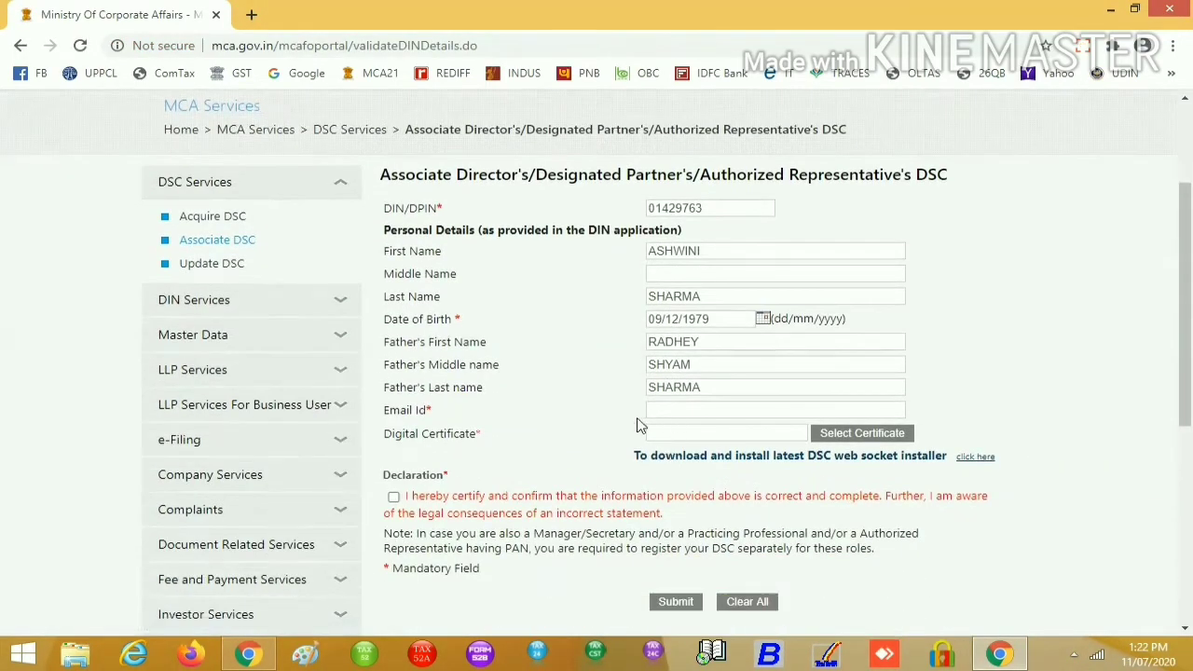
{"action": "left_click", "coordinate": [704, 414]}
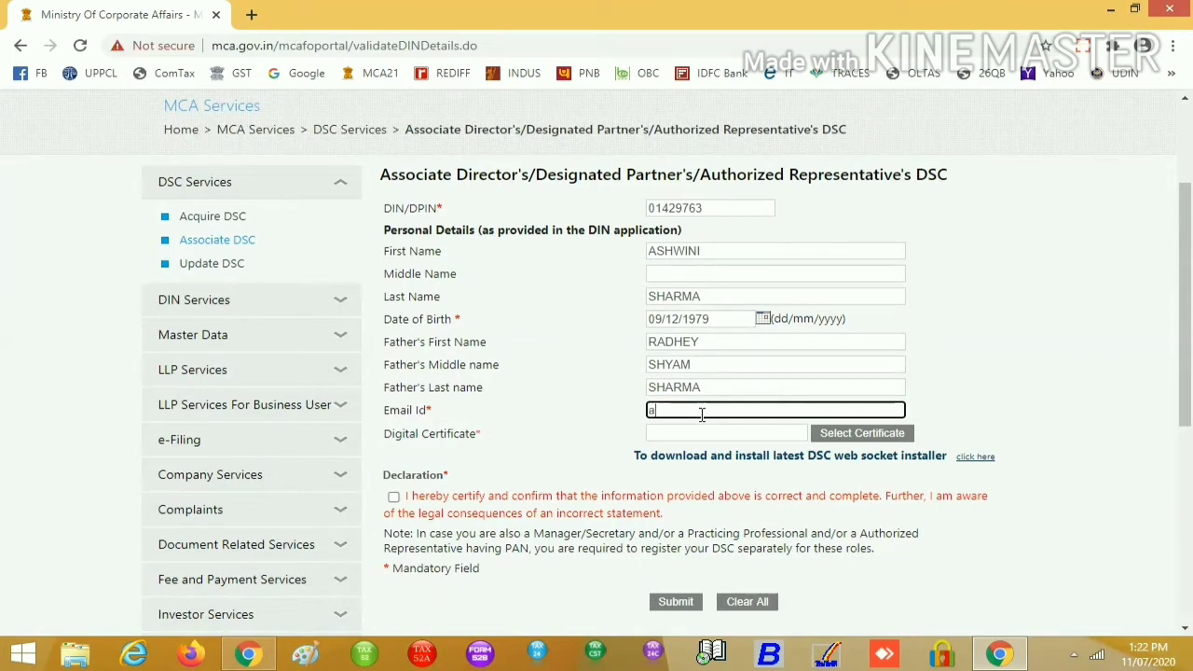
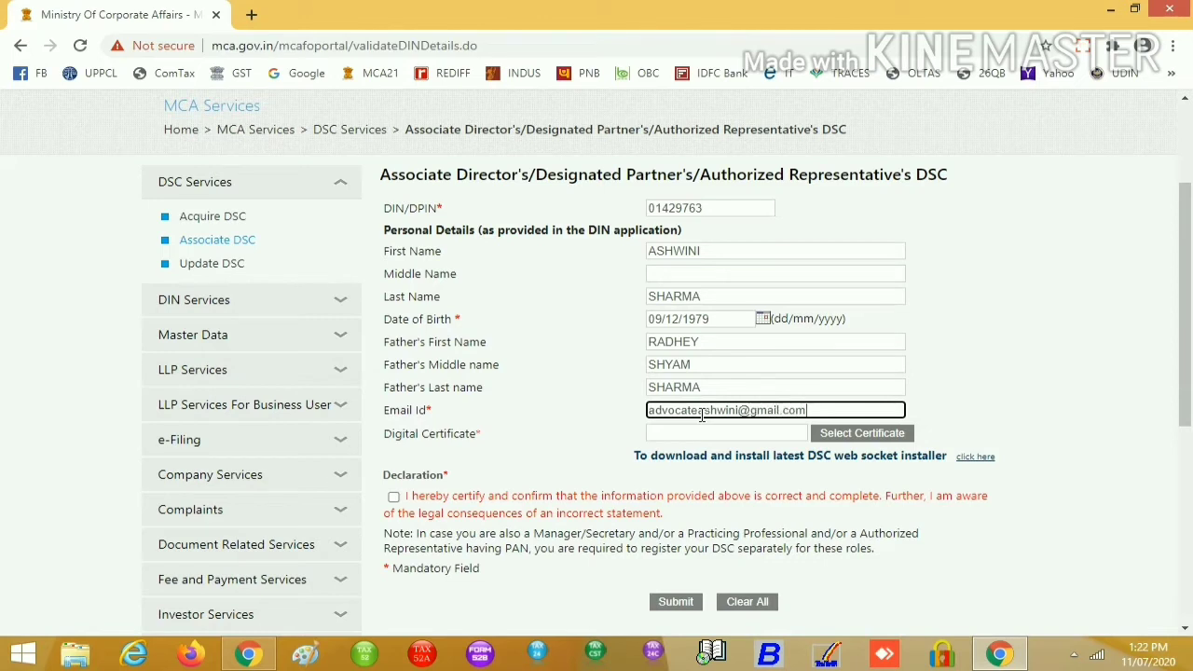
{"action": "left_click", "coordinate": [394, 496]}
Dismiss the 'Please start the emsigner' error and open the DSC web socket installer help
{"action": "left_click", "coordinate": [860, 434]}
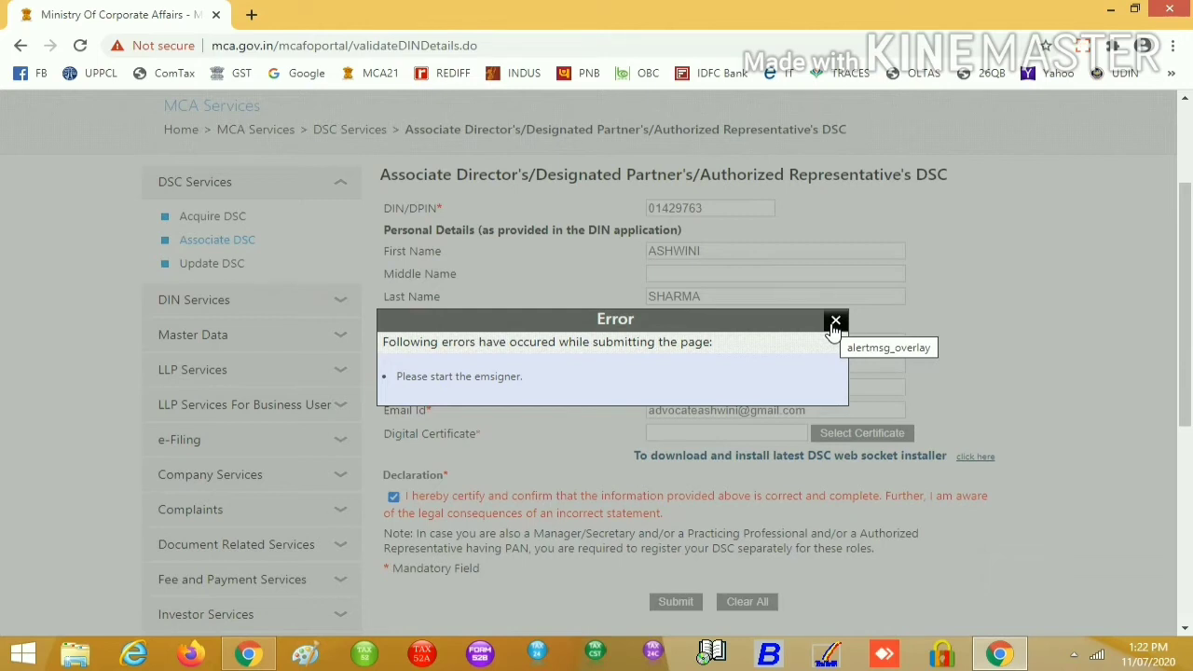
{"action": "left_click", "coordinate": [836, 323]}
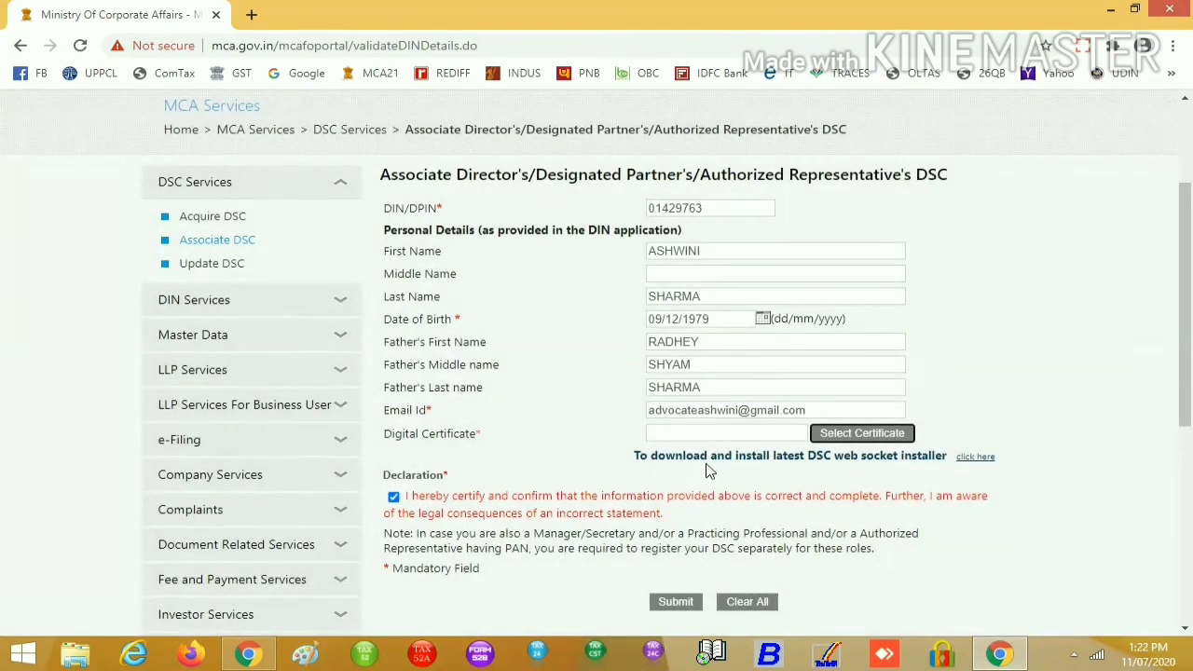
{"action": "left_click", "coordinate": [974, 457]}
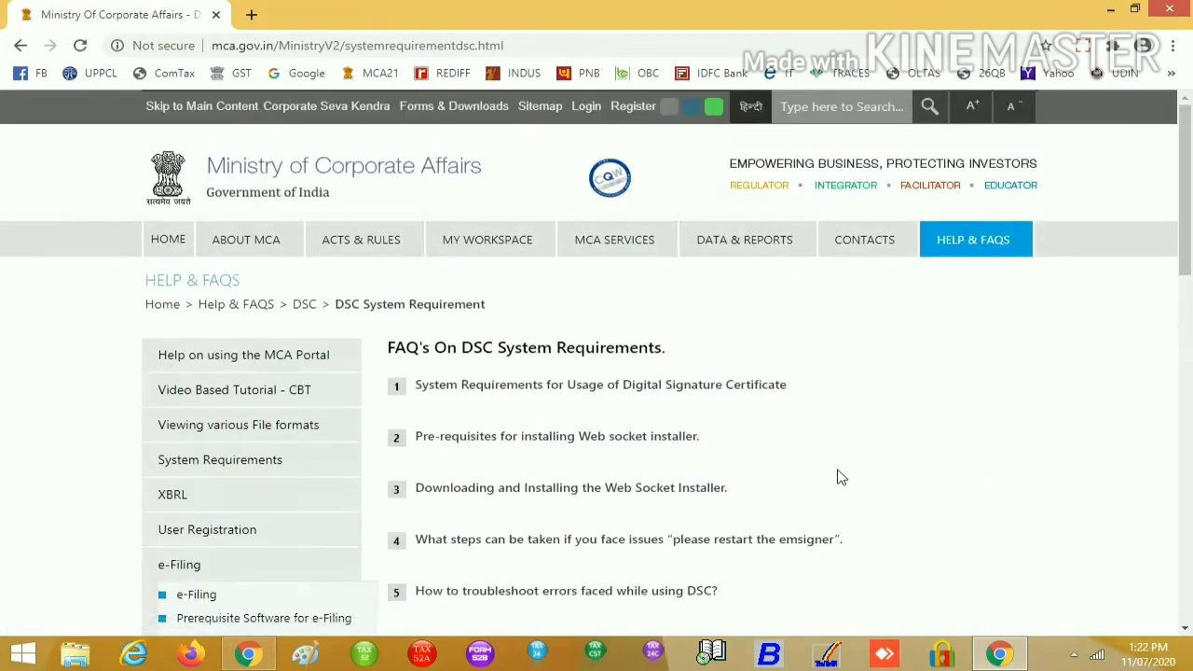
Expand FAQ items 1–3 on DSC System Requirements and download the MCAemSigner installer ZIP
{"action": "scroll", "coordinate": [839, 474], "scroll_direction": "down", "scroll_amount": 1}
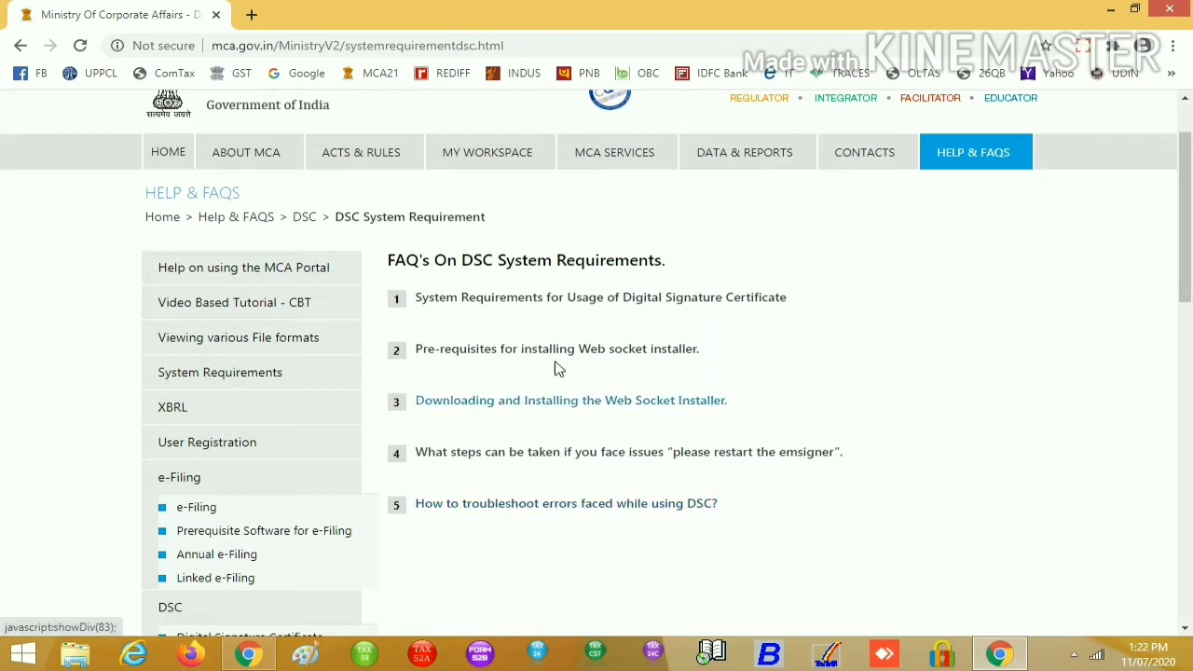
{"action": "left_click", "coordinate": [501, 300]}
{"action": "scroll", "coordinate": [620, 415], "scroll_direction": "down", "scroll_amount": 1}
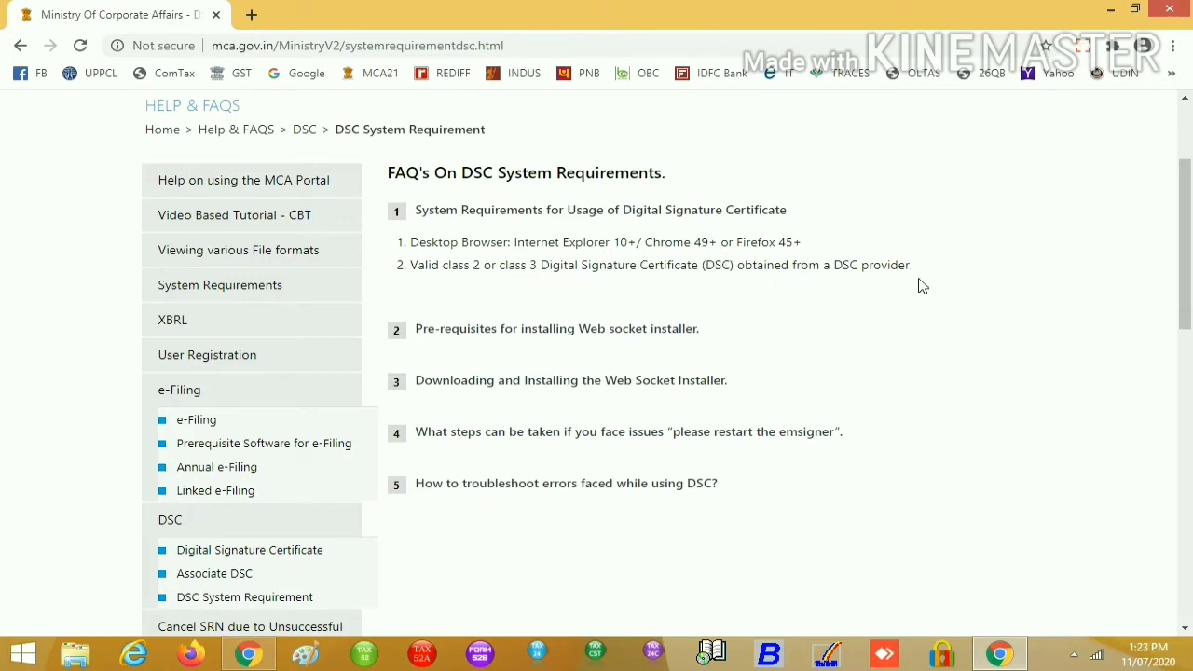
{"action": "left_click", "coordinate": [539, 329]}
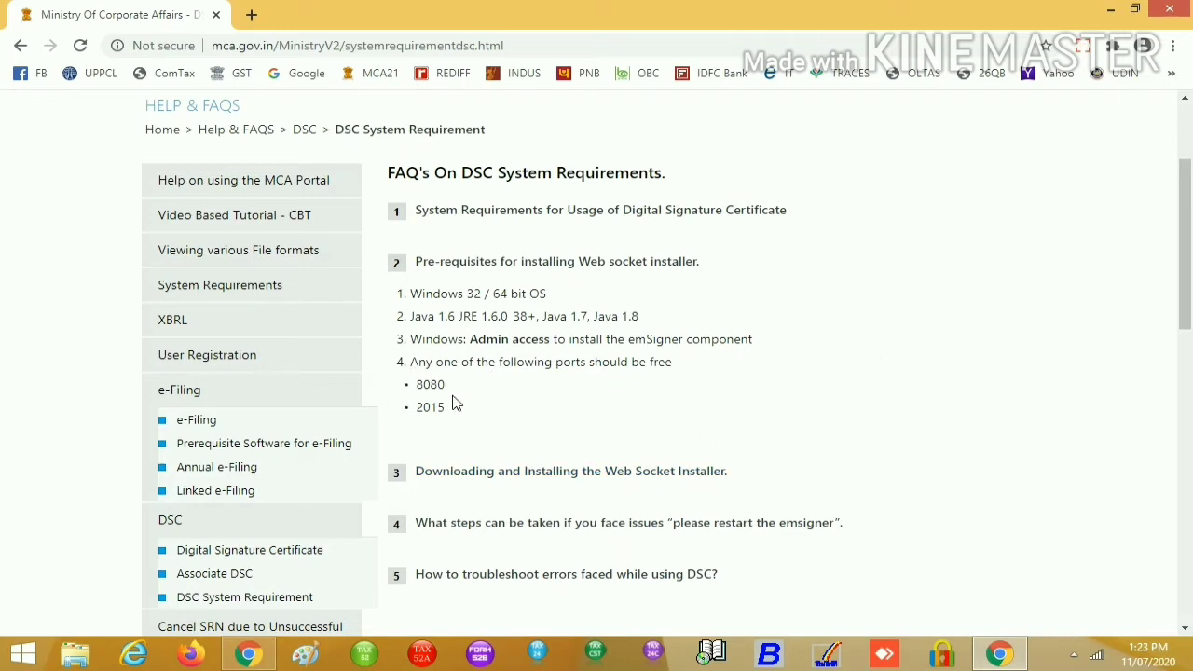
{"action": "scroll", "coordinate": [759, 488], "scroll_direction": "down", "scroll_amount": 1}
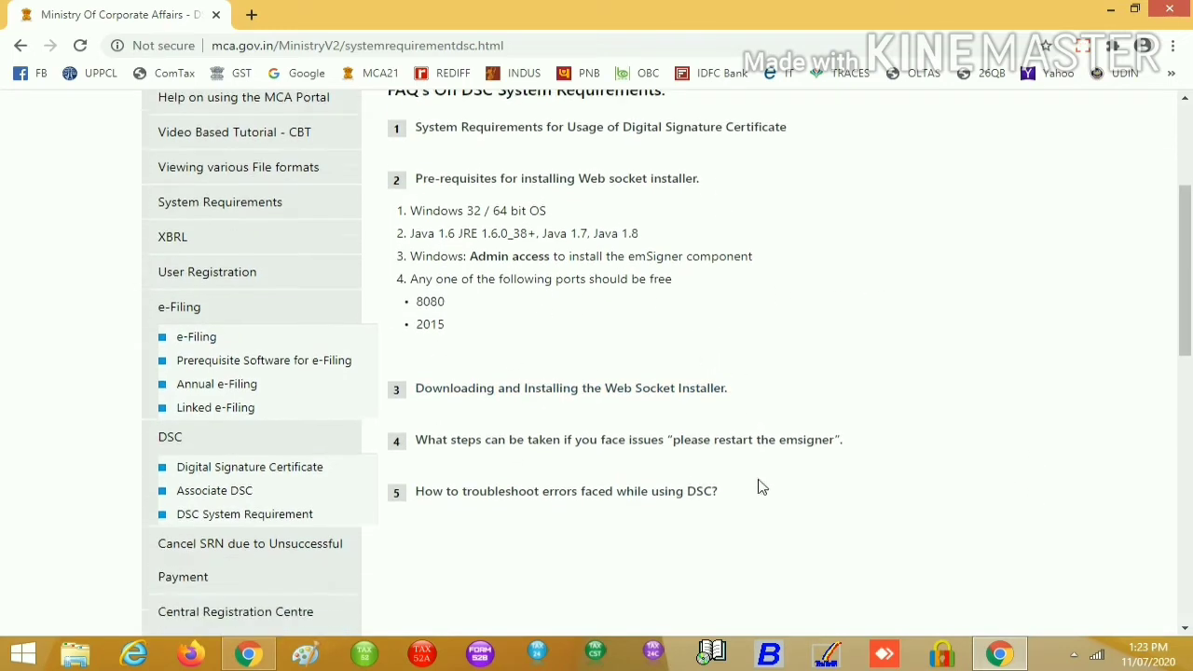
{"action": "left_click", "coordinate": [527, 384]}
{"action": "scroll", "coordinate": [681, 489], "scroll_direction": "down", "scroll_amount": 3}
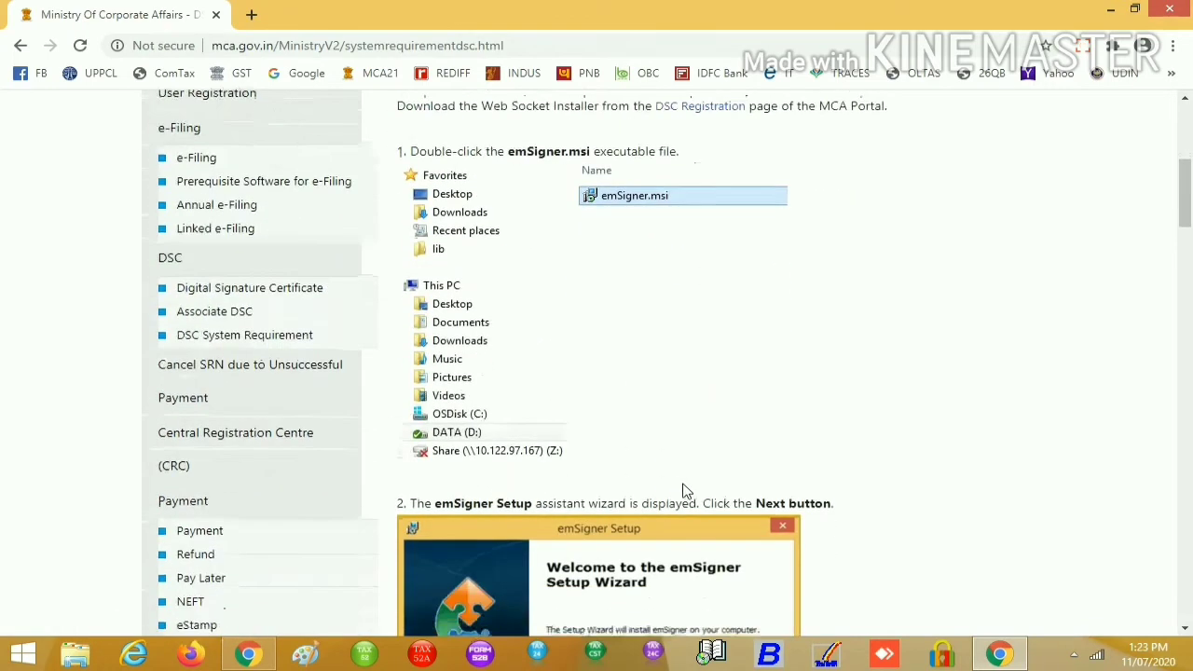
{"action": "scroll", "coordinate": [683, 491], "scroll_direction": "up", "scroll_amount": 1}
{"action": "scroll", "coordinate": [683, 491], "scroll_direction": "up", "scroll_amount": 1}
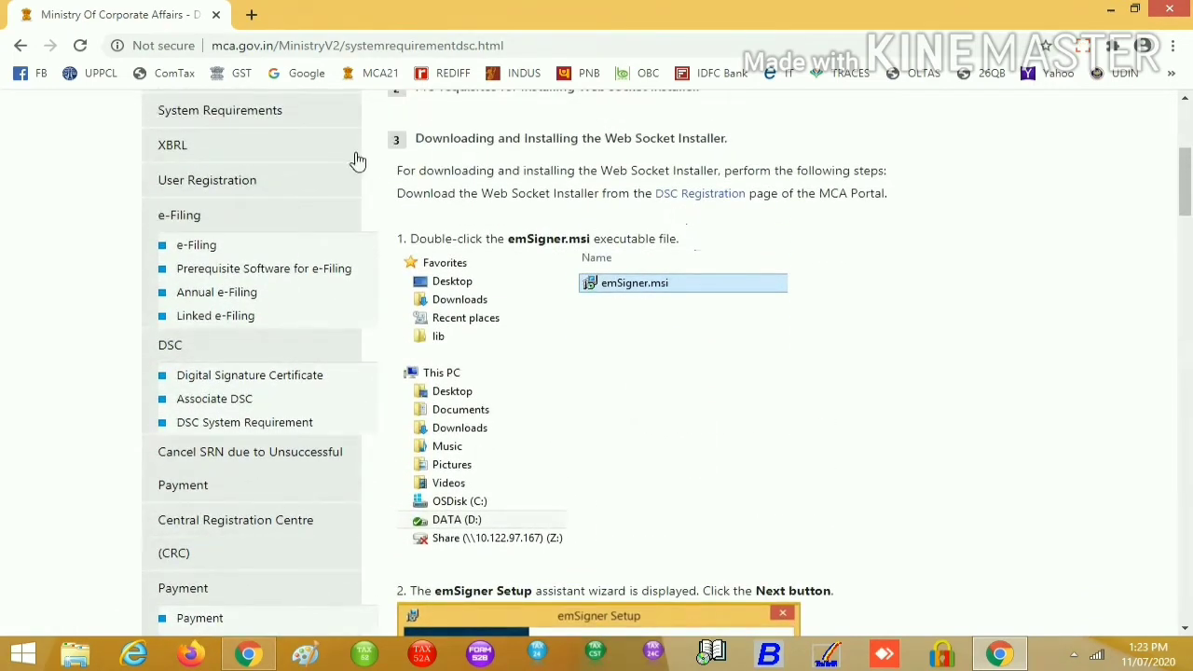
{"action": "scroll", "coordinate": [489, 298], "scroll_direction": "up", "scroll_amount": 2}
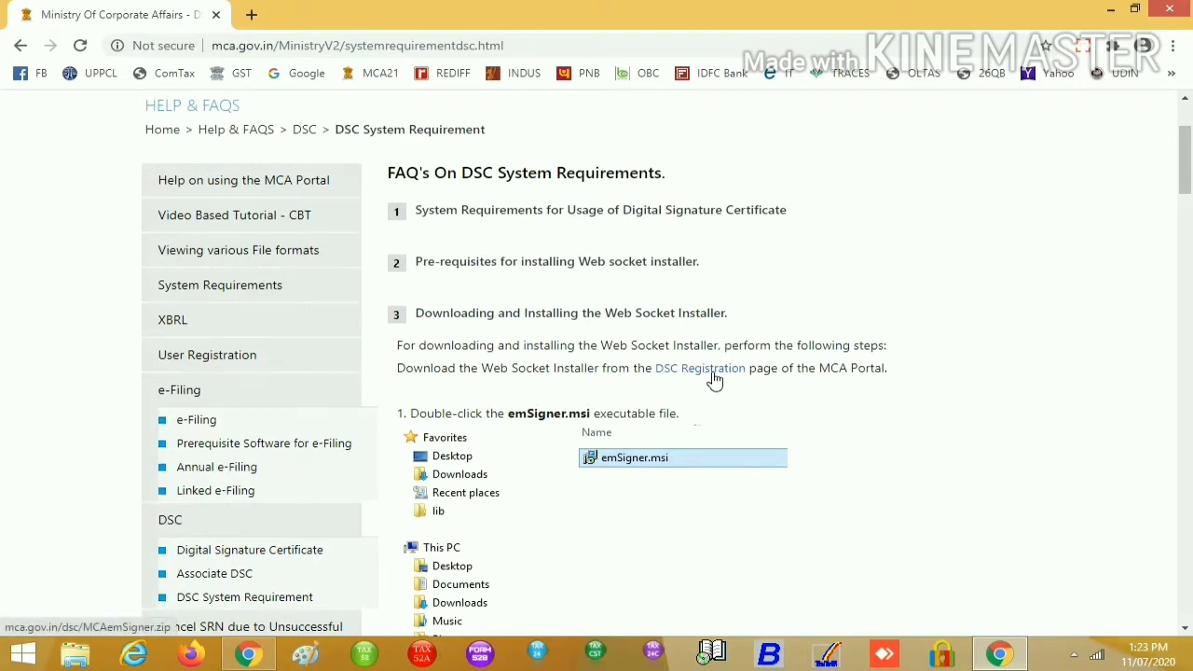
{"action": "left_click", "coordinate": [712, 374]}
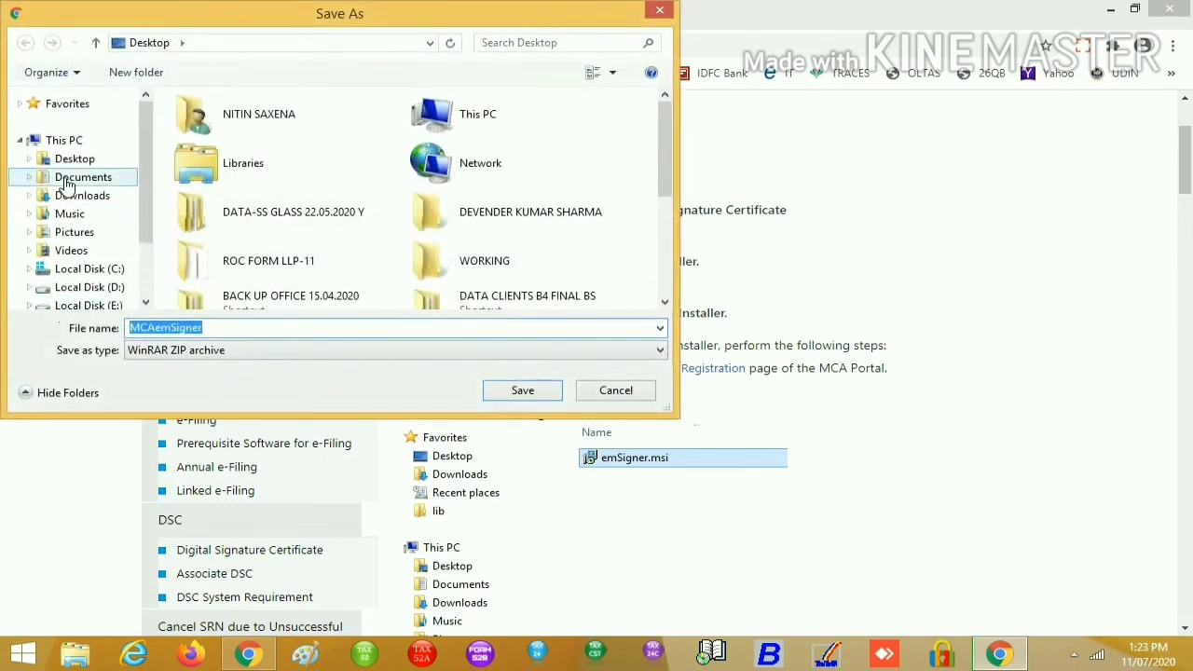
Cancel saving the MCAemSigner ZIP and read through the installer steps
{"action": "left_click", "coordinate": [72, 159]}
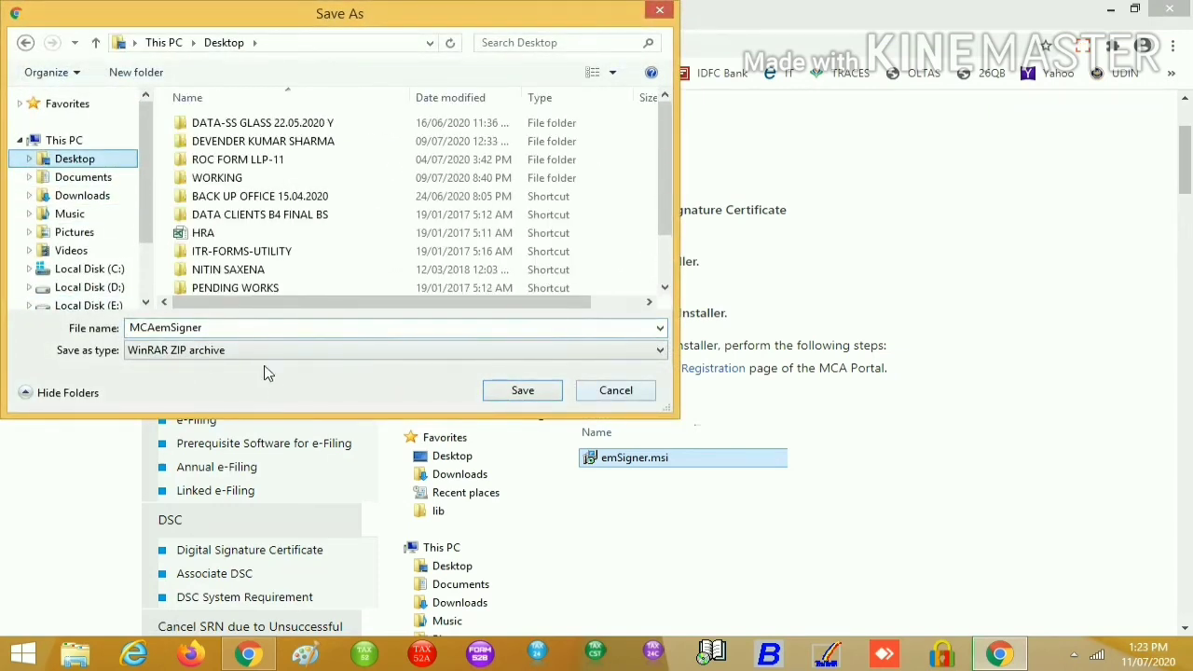
{"action": "left_click", "coordinate": [616, 392]}
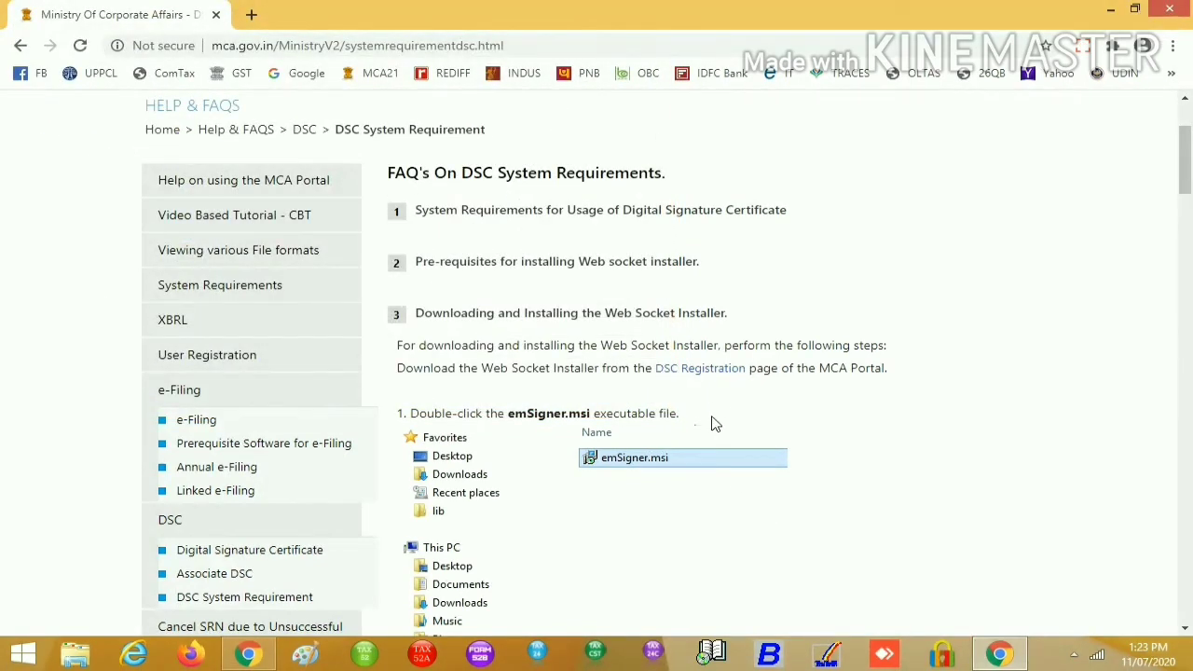
{"action": "scroll", "coordinate": [714, 422], "scroll_direction": "down", "scroll_amount": 1}
{"action": "scroll", "coordinate": [710, 368], "scroll_direction": "down", "scroll_amount": 1}
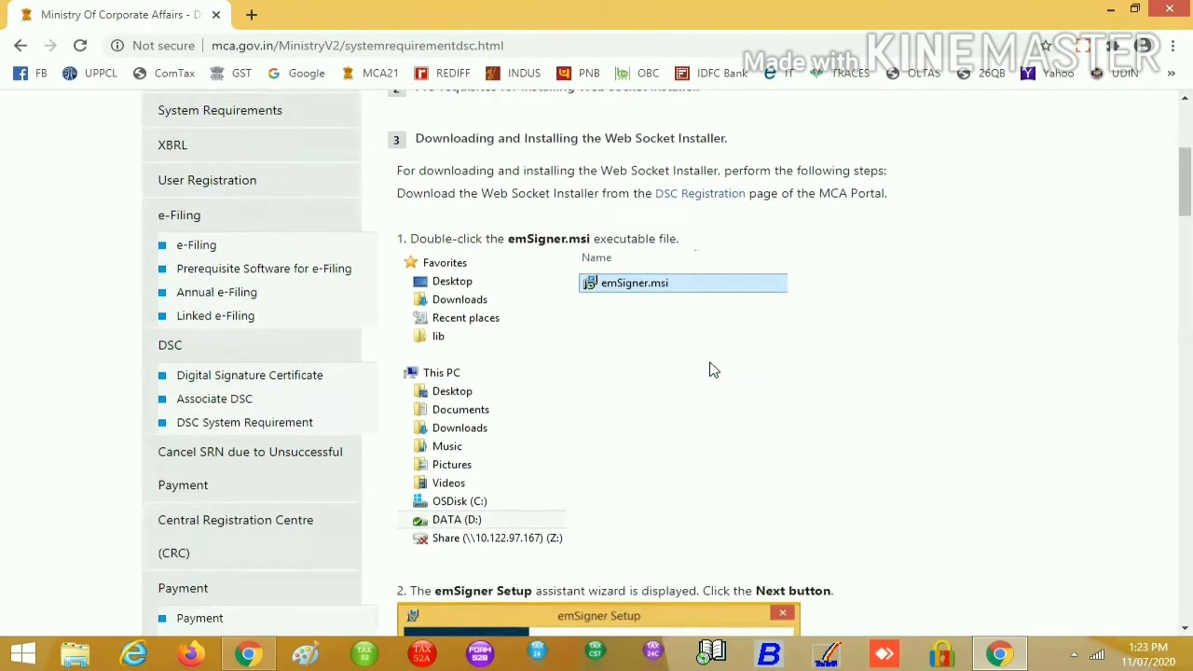
{"action": "scroll", "coordinate": [703, 320], "scroll_direction": "down", "scroll_amount": 6}
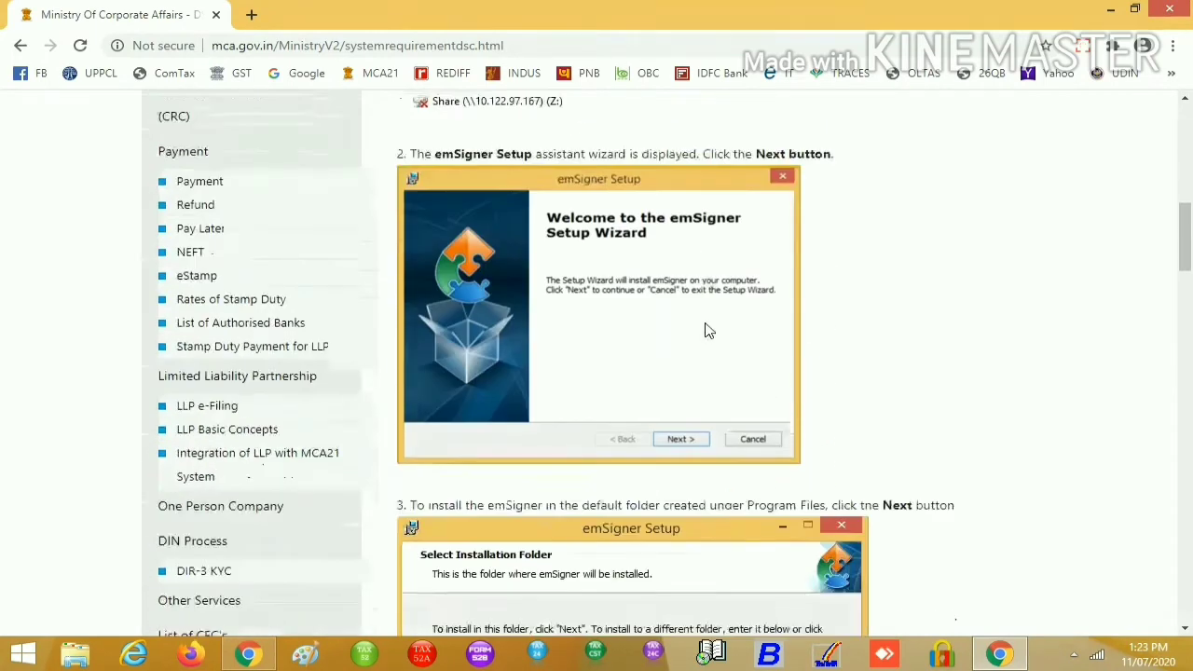
{"action": "scroll", "coordinate": [727, 438], "scroll_direction": "down", "scroll_amount": 3}
{"action": "scroll", "coordinate": [758, 418], "scroll_direction": "down", "scroll_amount": 3}
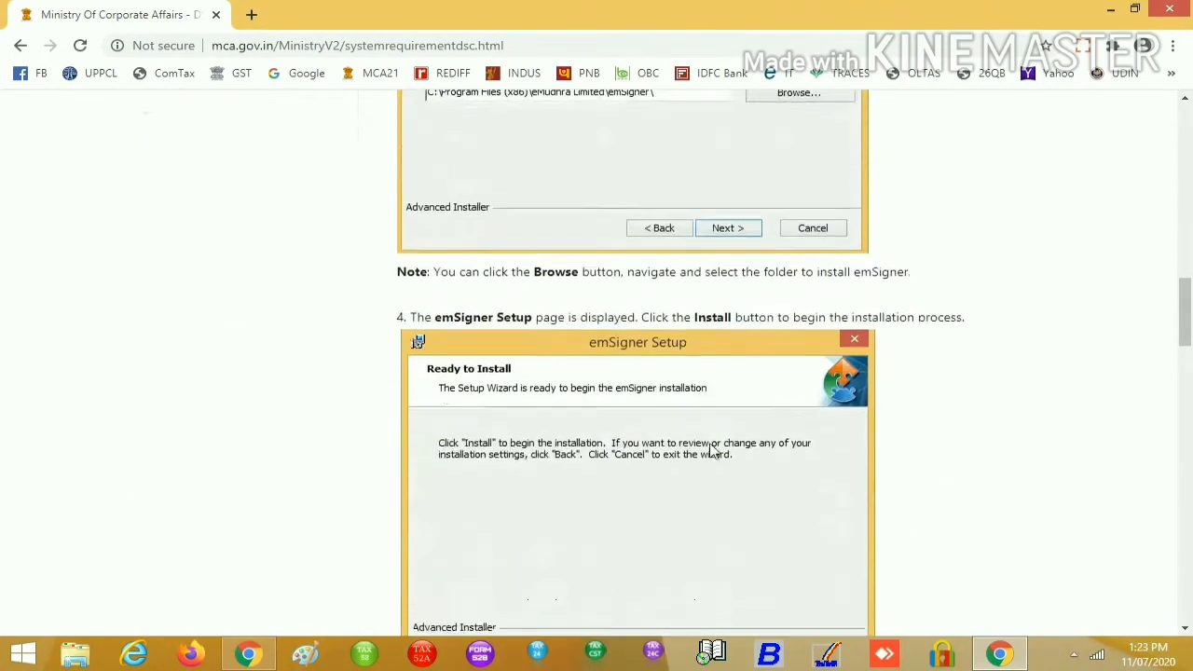
{"action": "scroll", "coordinate": [796, 391], "scroll_direction": "down", "scroll_amount": 9}
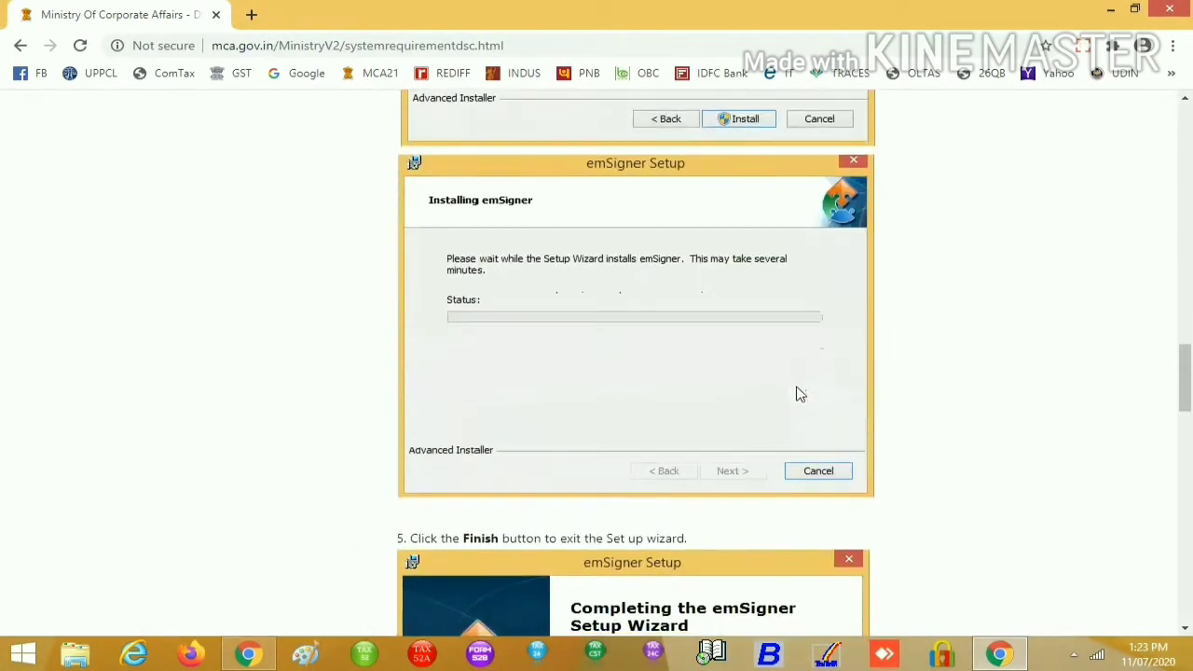
{"action": "scroll", "coordinate": [737, 345], "scroll_direction": "down", "scroll_amount": 5}
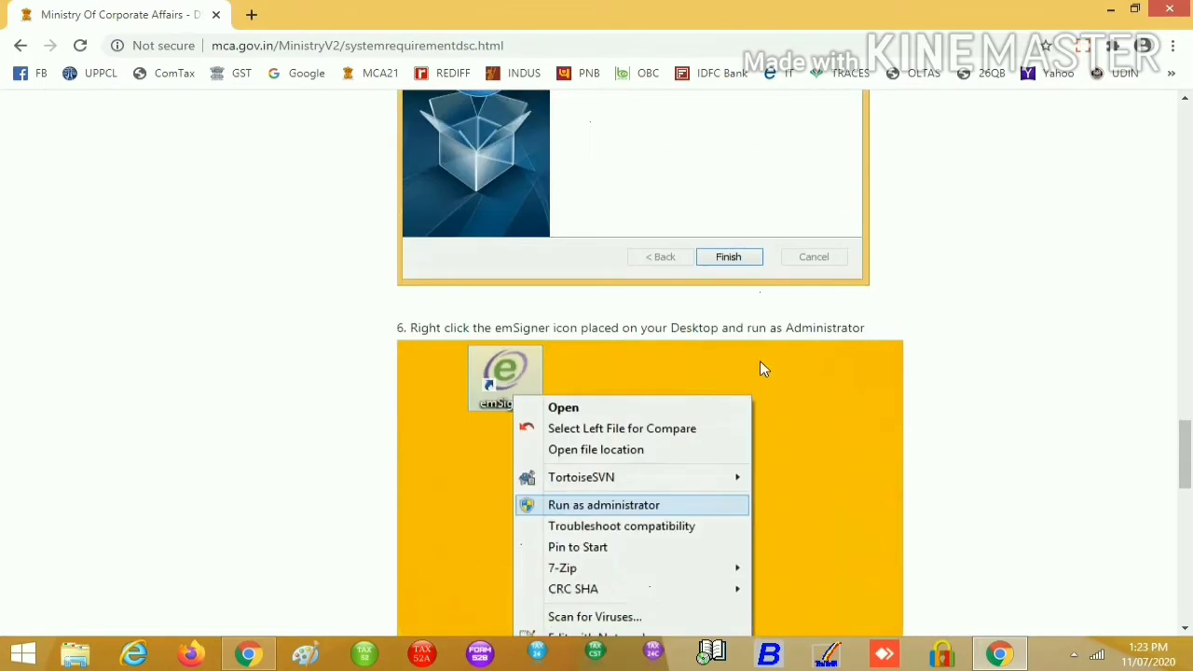
{"action": "scroll", "coordinate": [757, 350], "scroll_direction": "down", "scroll_amount": 6}
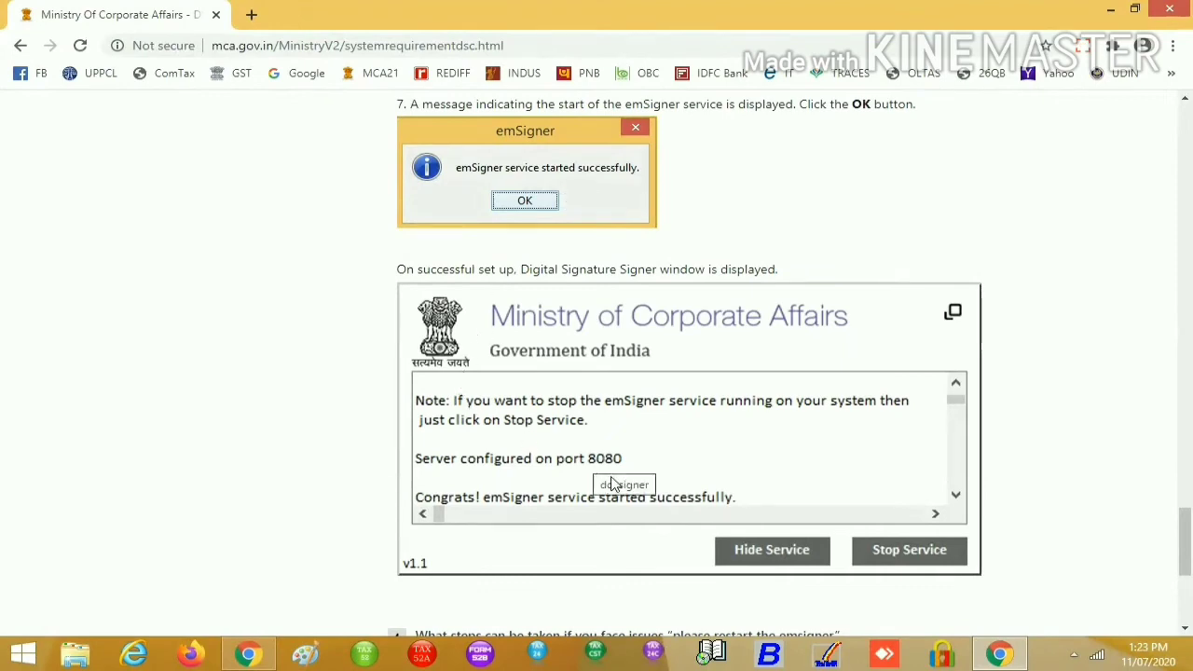
{"action": "scroll", "coordinate": [770, 460], "scroll_direction": "down", "scroll_amount": 2}
Open FAQ question 4 about 'please restart the emsigner'
{"action": "scroll", "coordinate": [770, 461], "scroll_direction": "up", "scroll_amount": 20}
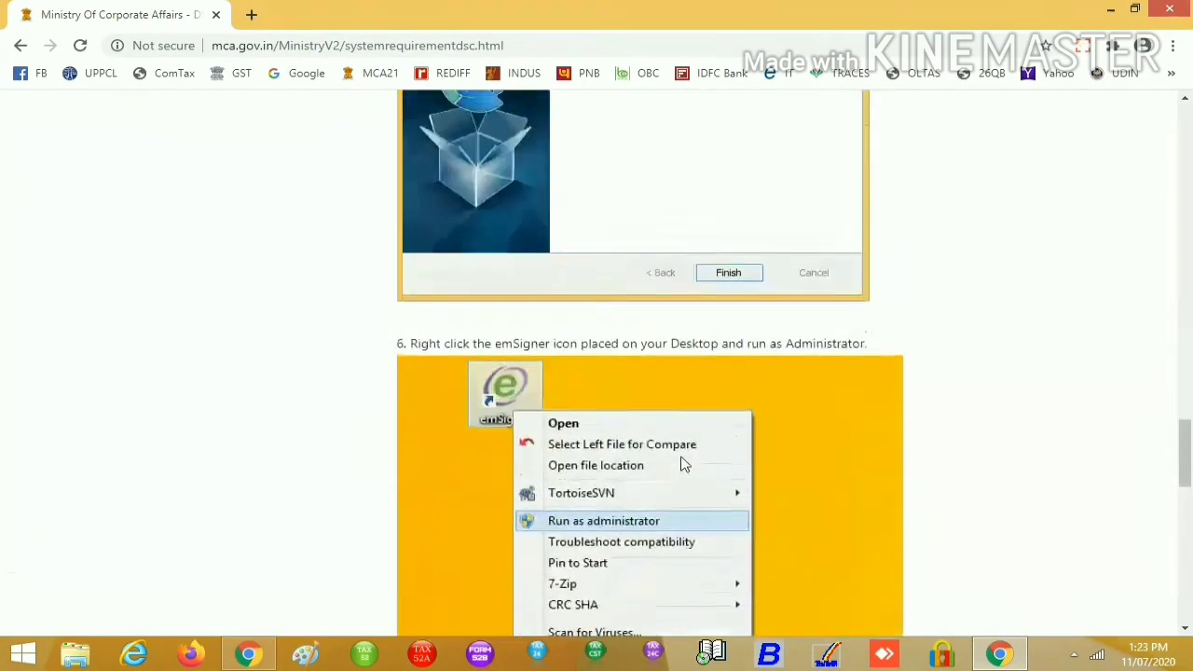
{"action": "scroll", "coordinate": [659, 401], "scroll_direction": "up", "scroll_amount": 5}
{"action": "scroll", "coordinate": [656, 434], "scroll_direction": "down", "scroll_amount": 3}
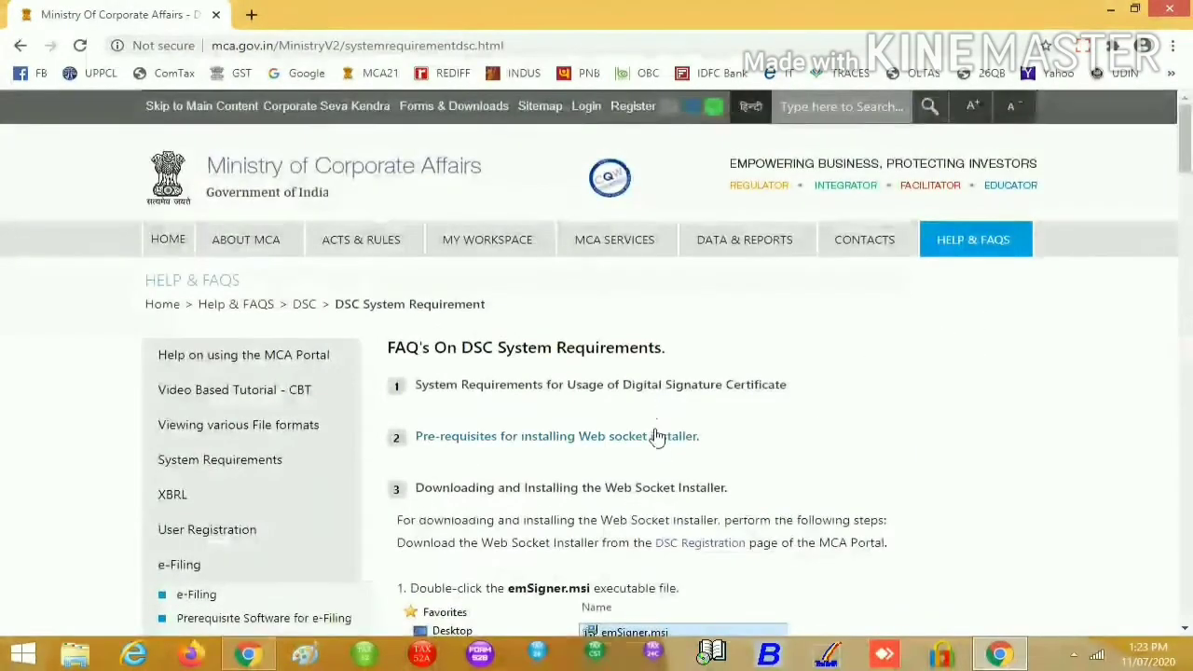
{"action": "scroll", "coordinate": [659, 456], "scroll_direction": "down", "scroll_amount": 20}
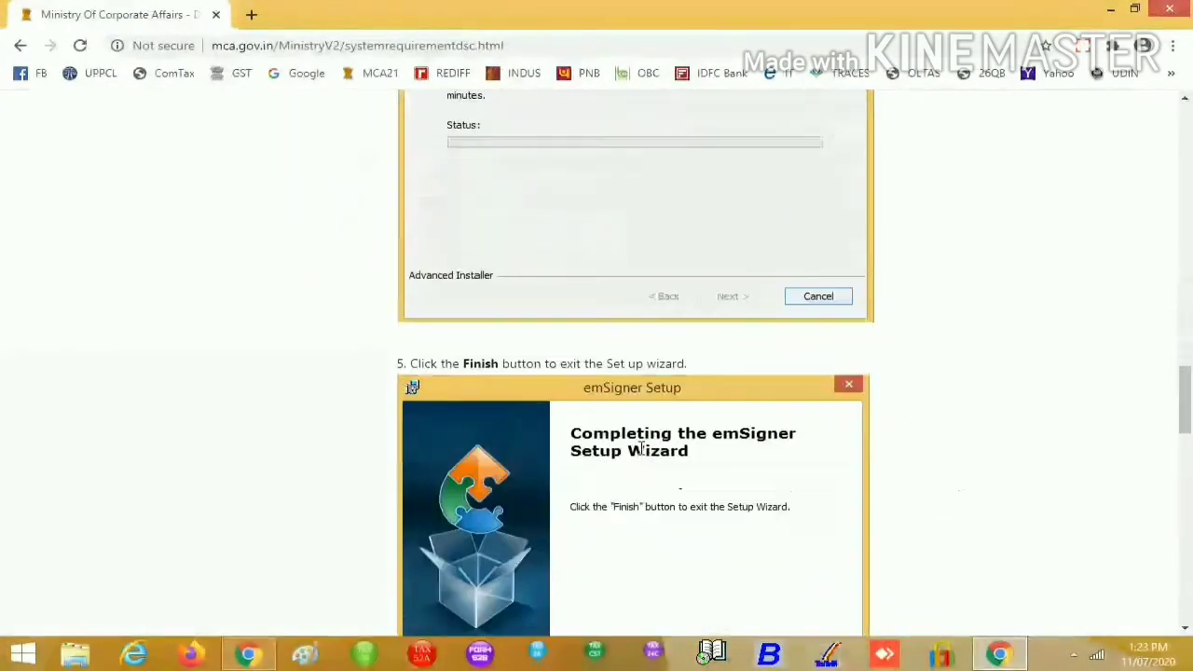
{"action": "scroll", "coordinate": [643, 457], "scroll_direction": "down", "scroll_amount": 3}
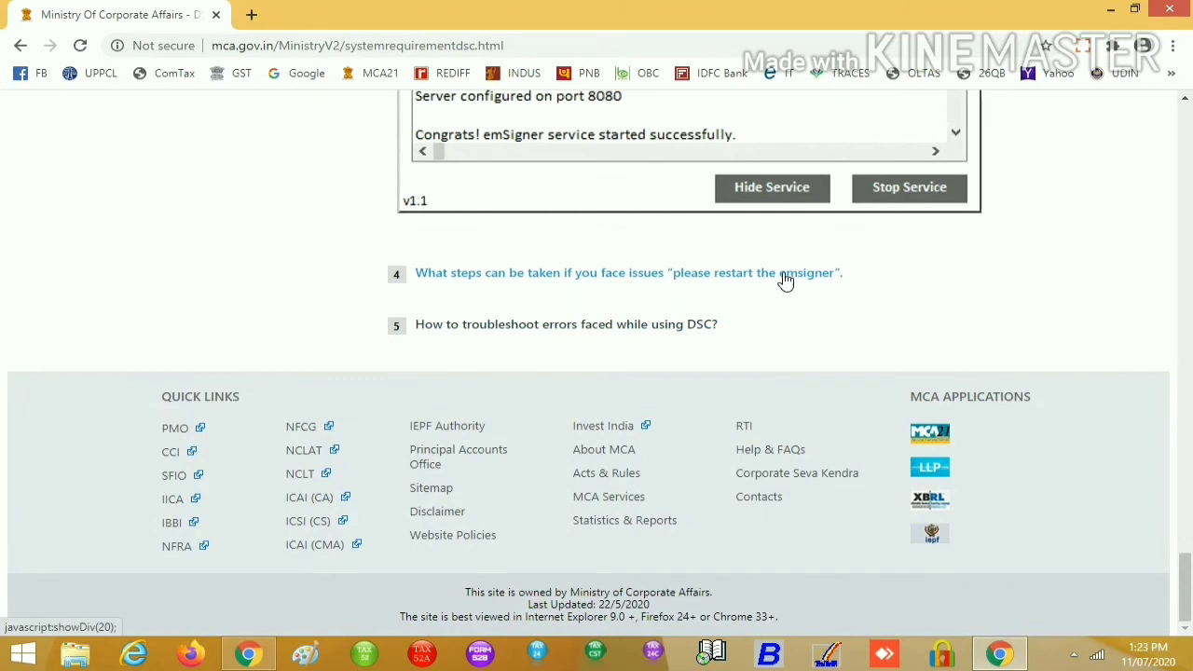
{"action": "left_click", "coordinate": [492, 273]}
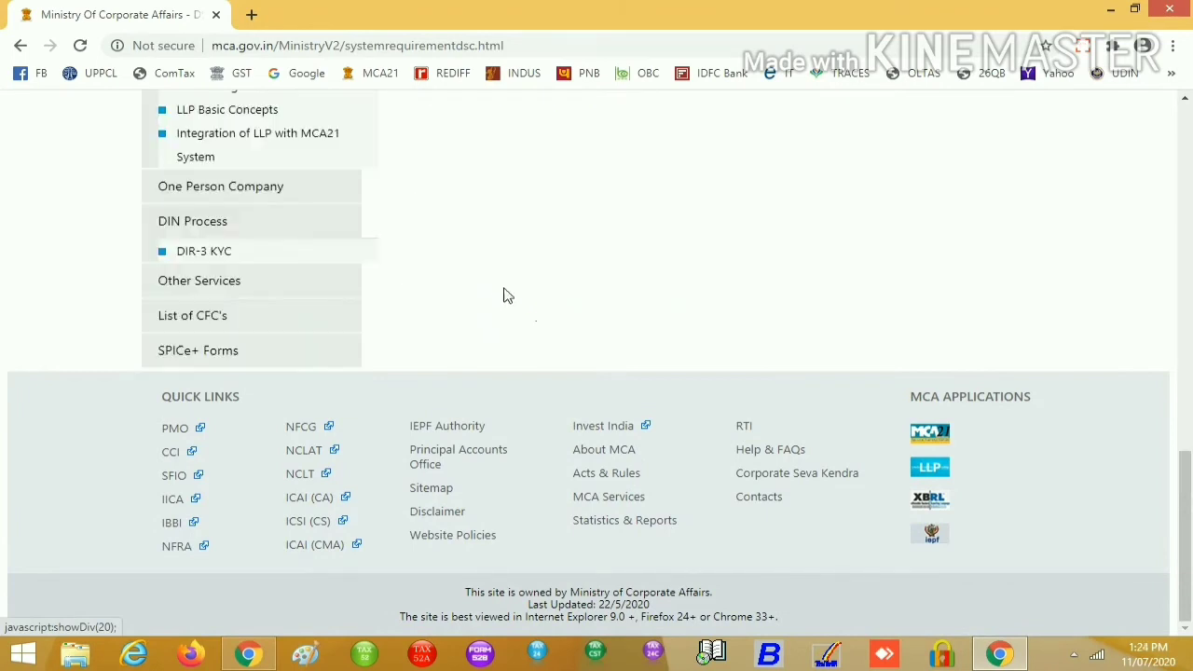
{"action": "scroll", "coordinate": [708, 317], "scroll_direction": "up", "scroll_amount": 8}
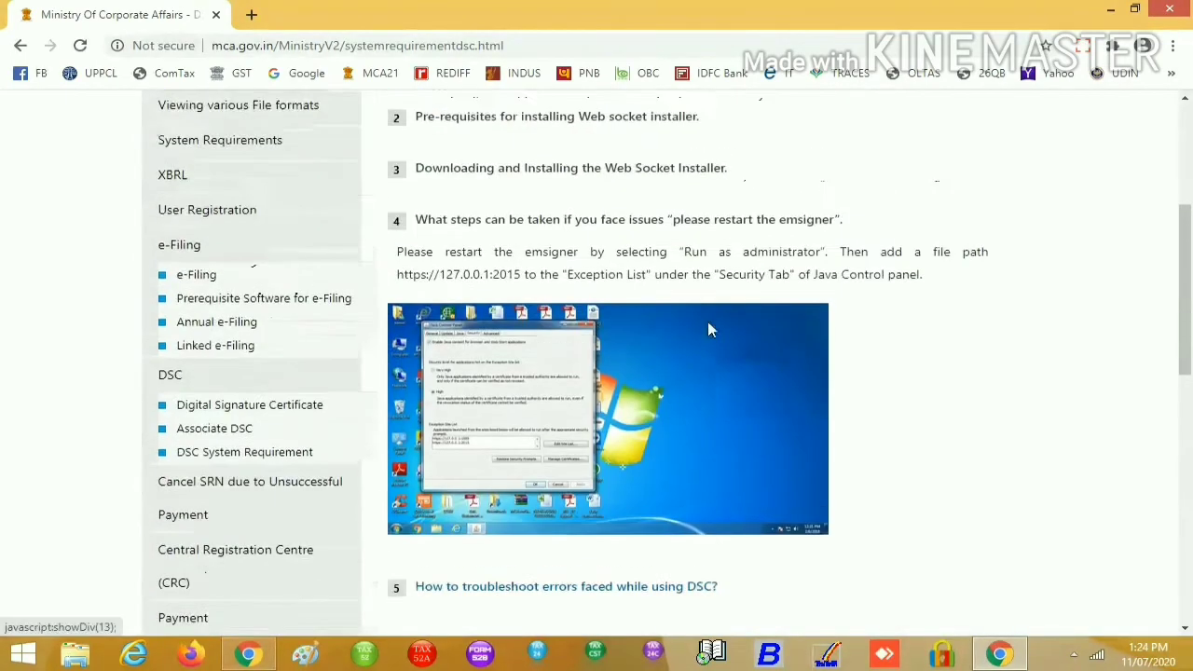
{"action": "scroll", "coordinate": [709, 328], "scroll_direction": "up", "scroll_amount": 4}
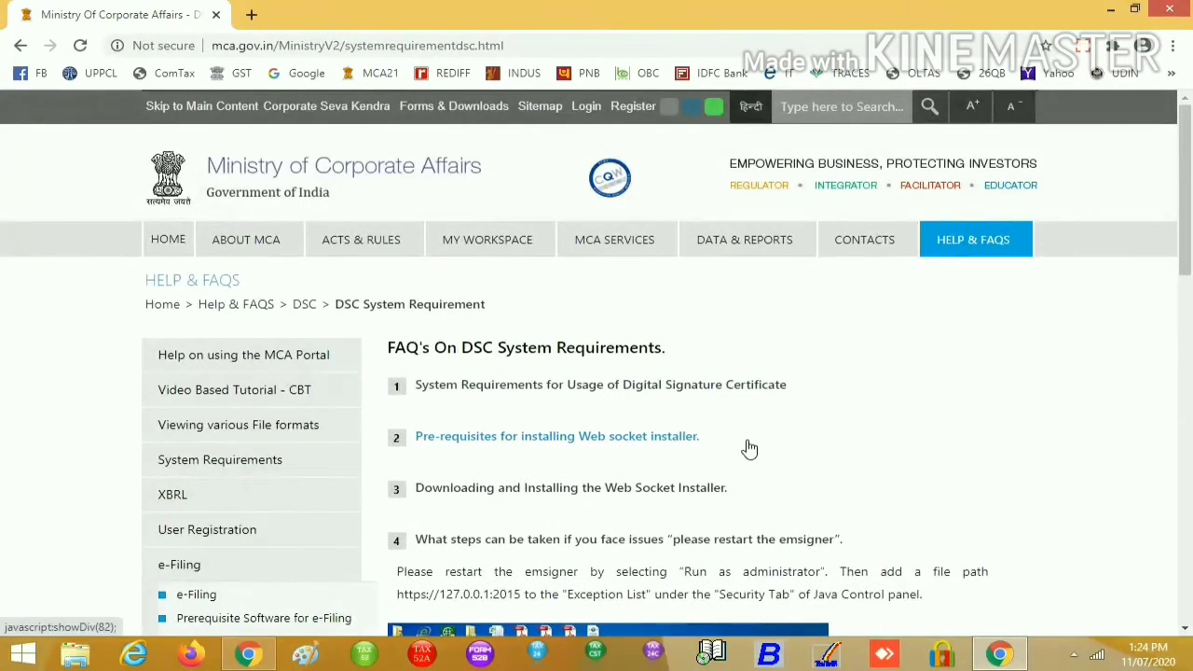
{"action": "scroll", "coordinate": [749, 449], "scroll_direction": "down", "scroll_amount": 1}
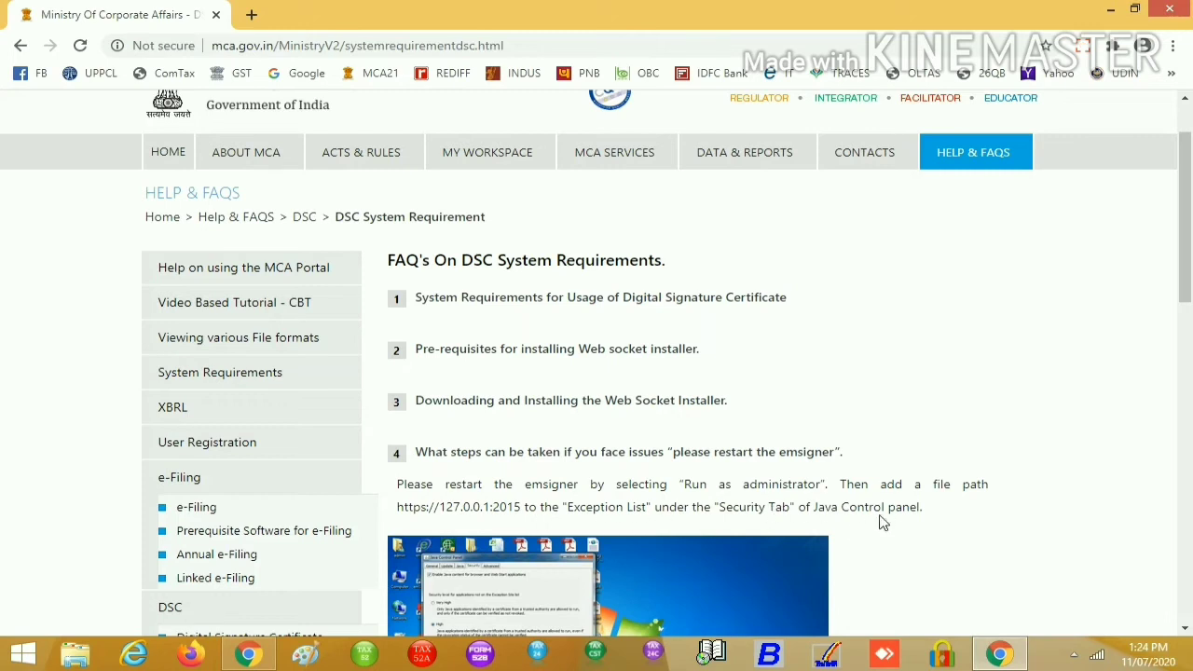
{"action": "left_click_drag", "start_coordinate": [397, 512], "coordinate": [522, 505]}
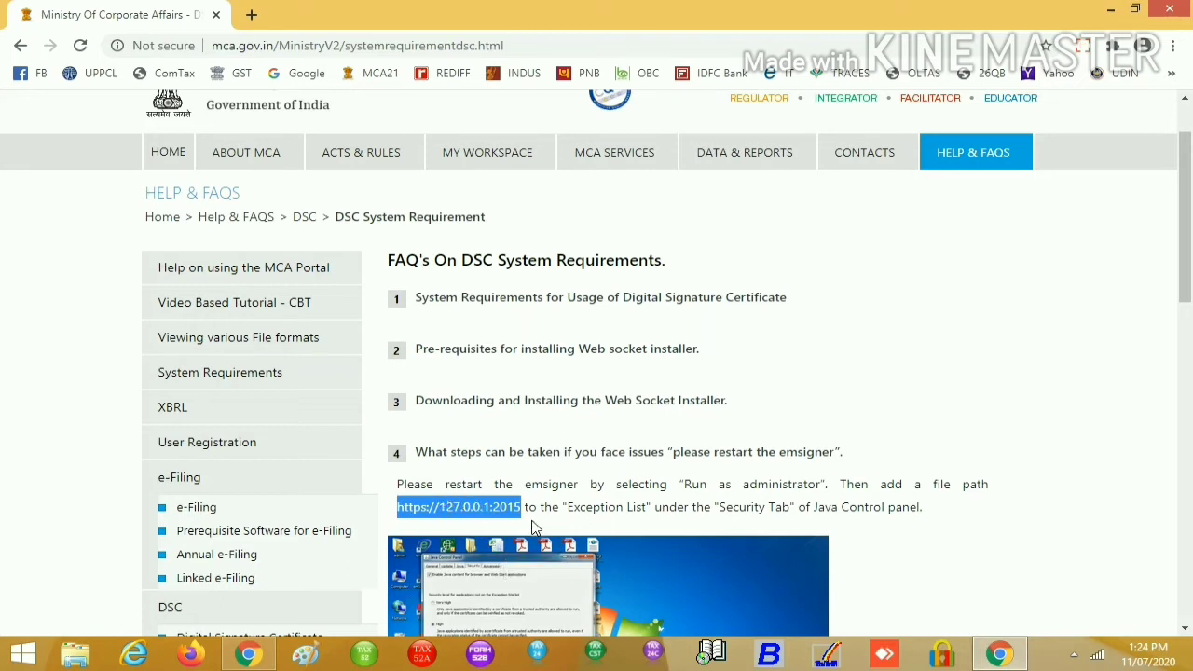
{"action": "left_click", "coordinate": [1110, 10]}
{"action": "double_click", "coordinate": [28, 509]}
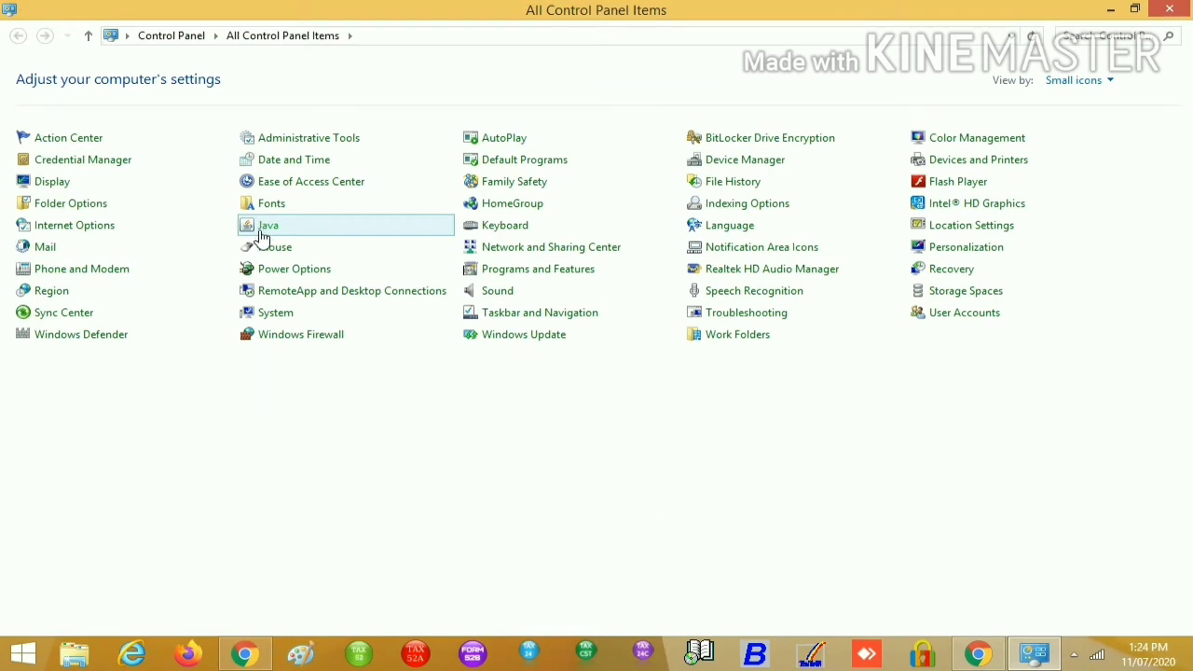
Open Java's Exception Site List from the Security tab, add an entry with the pasted address, then close it
{"action": "left_click", "coordinate": [263, 237]}
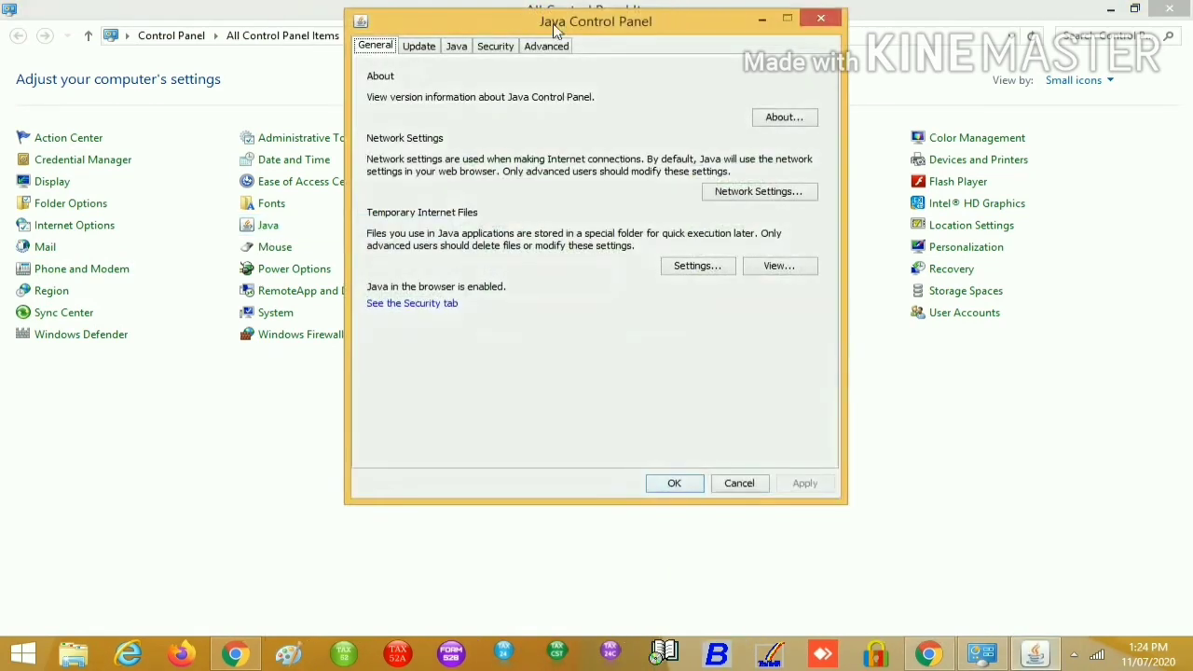
{"action": "left_click", "coordinate": [496, 49]}
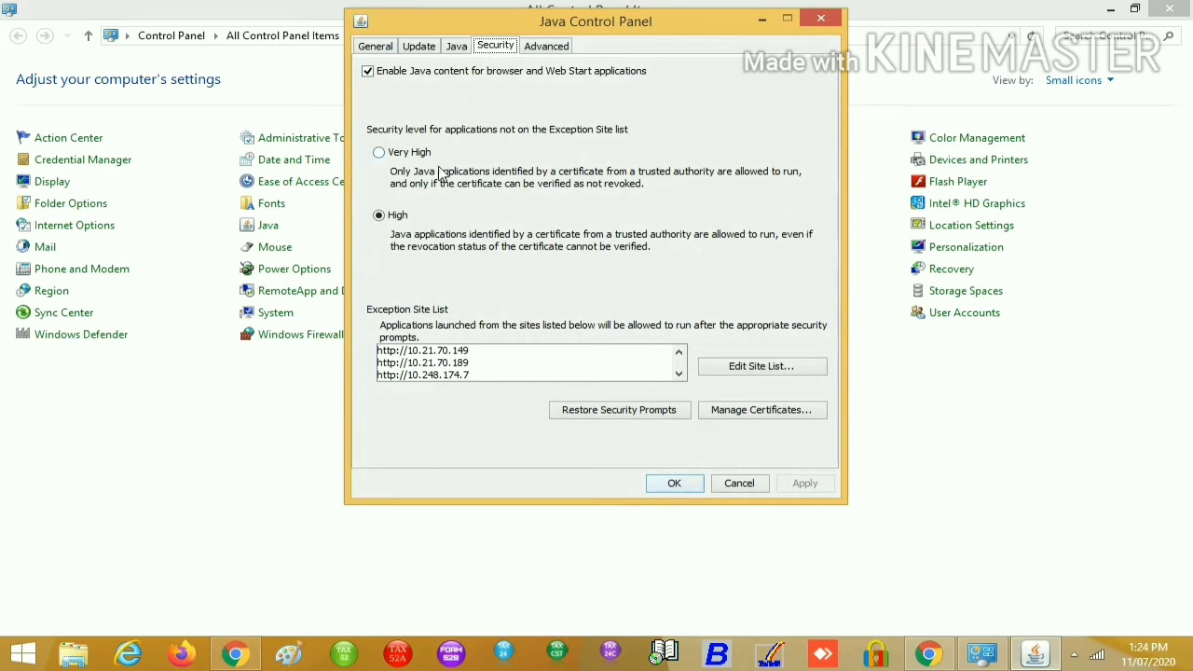
{"action": "left_click", "coordinate": [756, 367]}
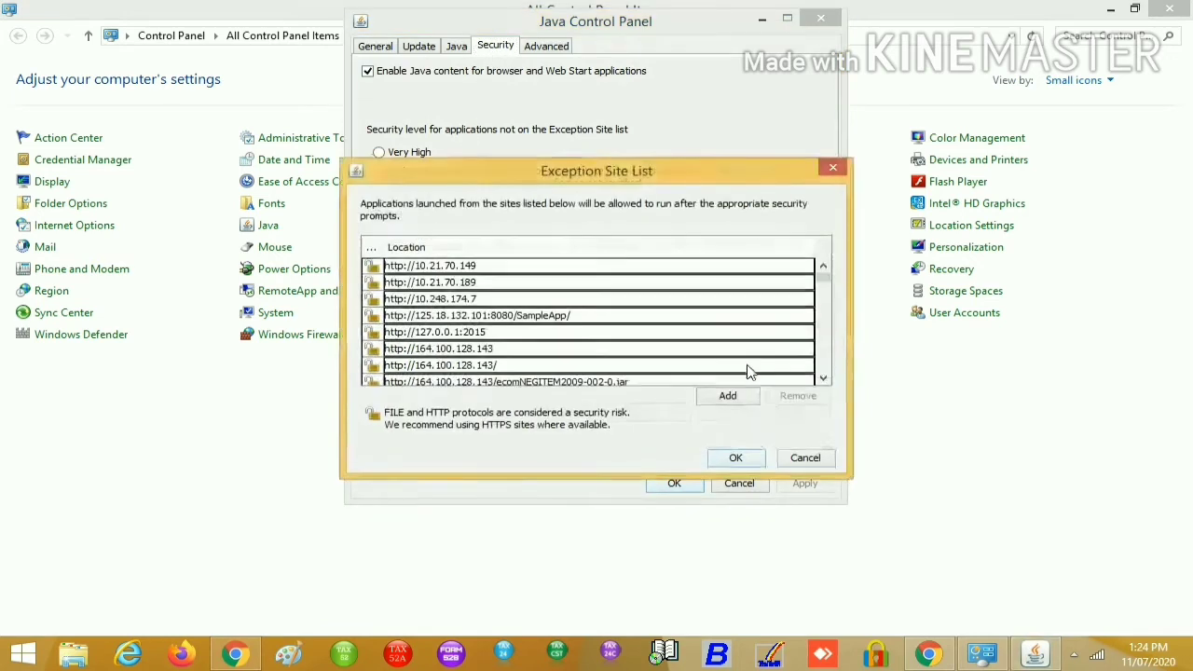
{"action": "left_click", "coordinate": [744, 400]}
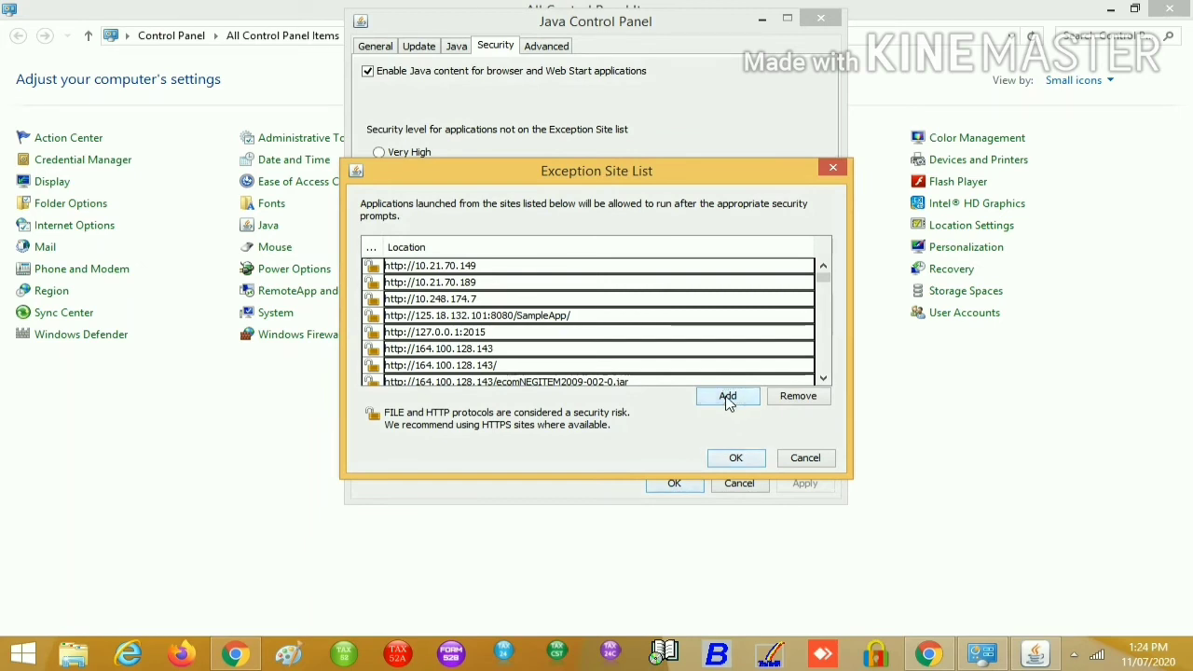
{"action": "left_click", "coordinate": [728, 399]}
{"action": "key", "text": "ctrl+v"}
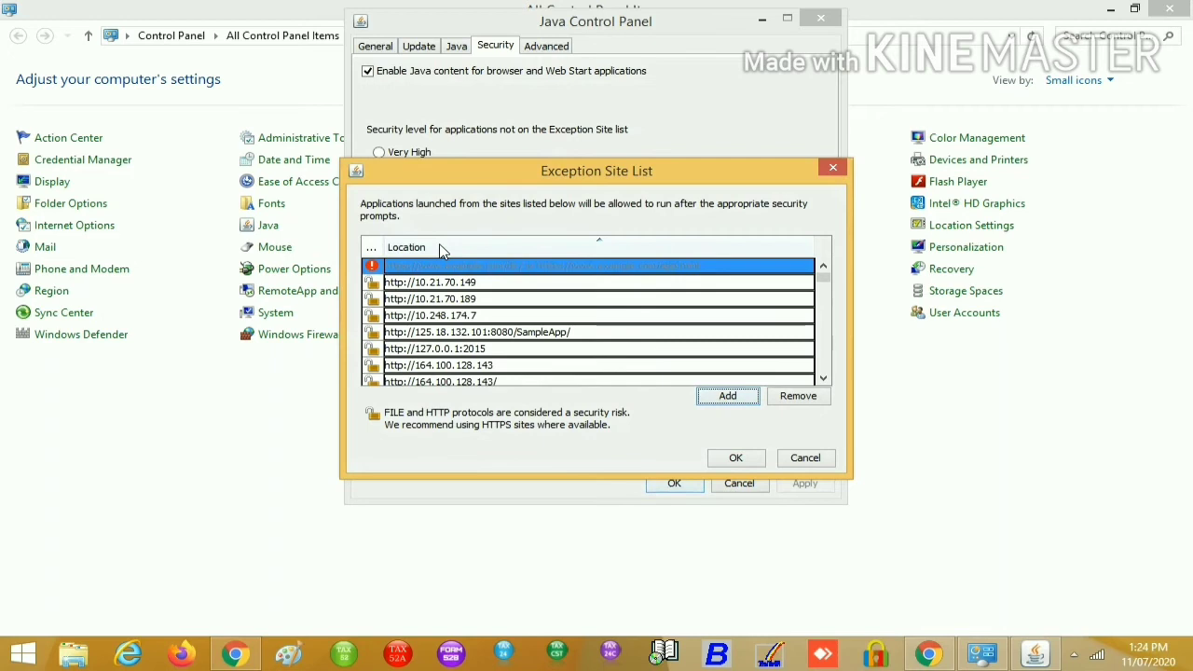
{"action": "left_click", "coordinate": [442, 248]}
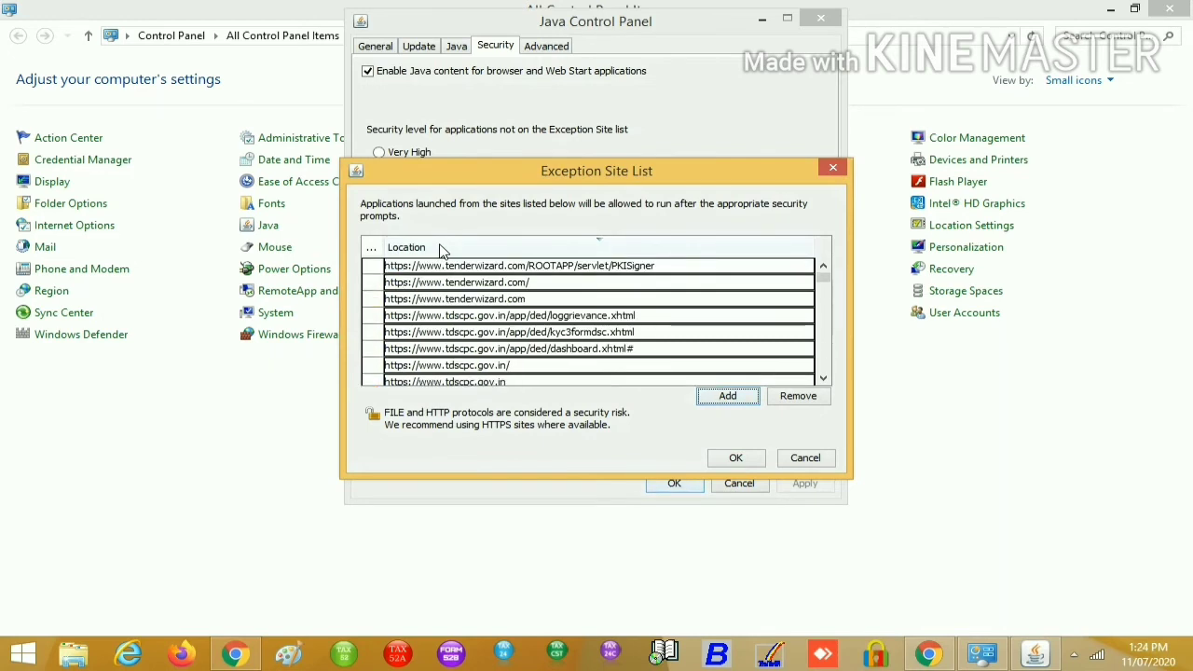
{"action": "left_click", "coordinate": [436, 246]}
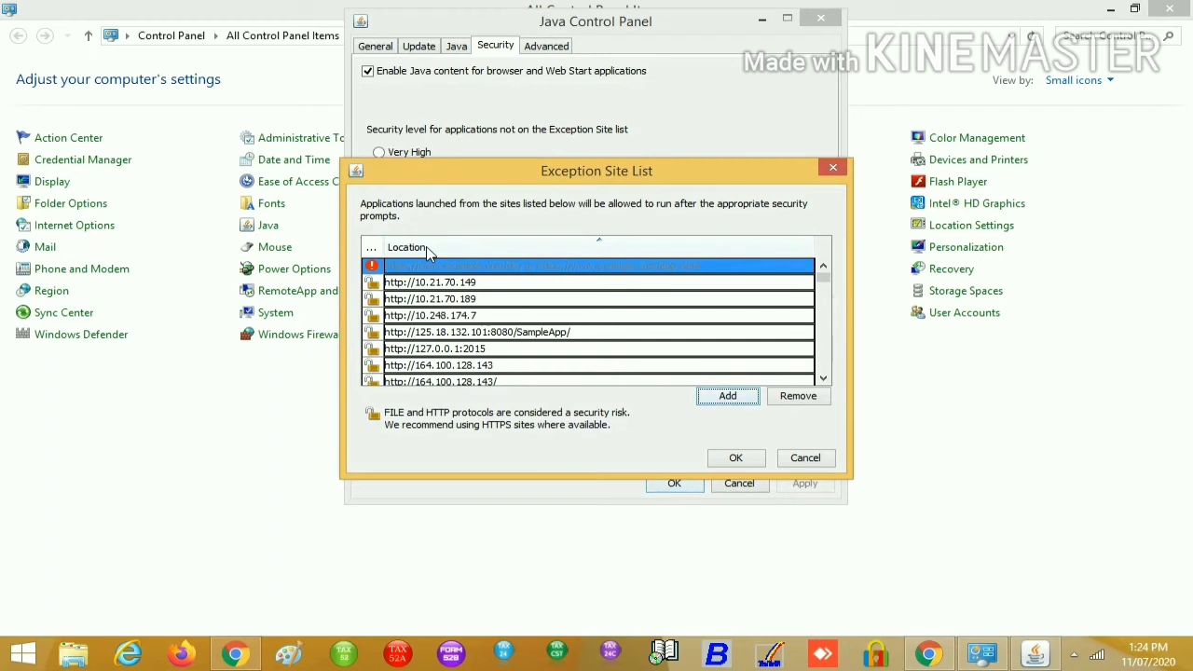
{"action": "left_click", "coordinate": [816, 458]}
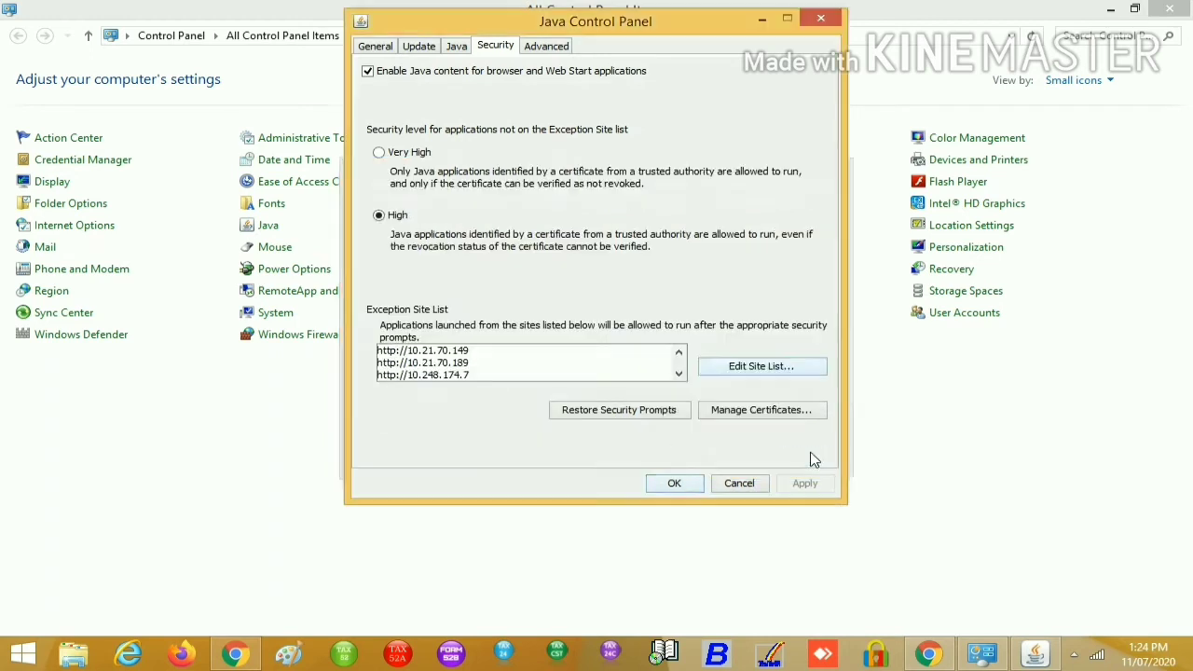
{"action": "left_click", "coordinate": [750, 370]}
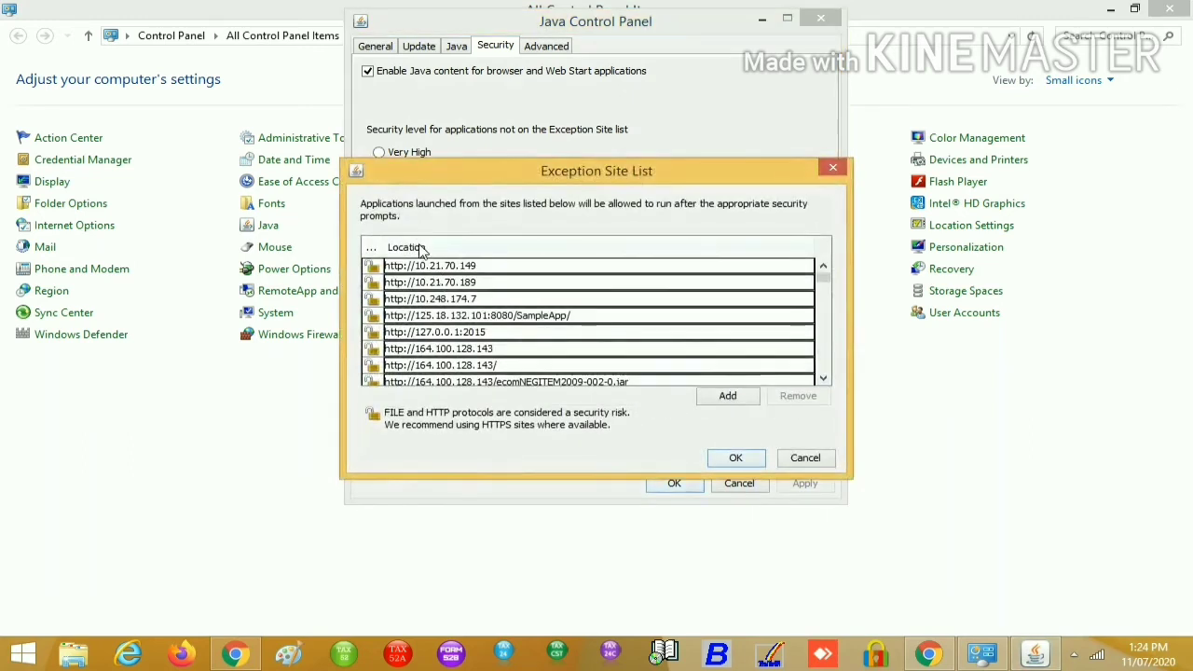
{"action": "left_click", "coordinate": [373, 248]}
{"action": "left_click", "coordinate": [373, 248]}
{"action": "left_click", "coordinate": [479, 252]}
{"action": "left_click", "coordinate": [714, 400]}
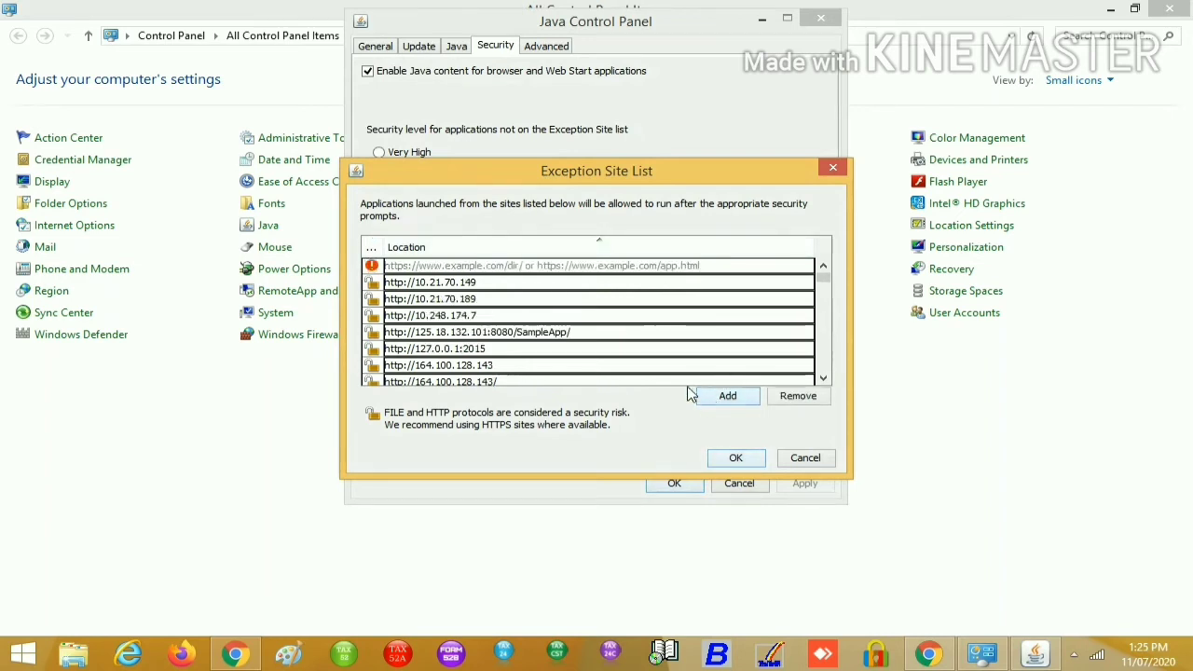
{"action": "left_click", "coordinate": [440, 268]}
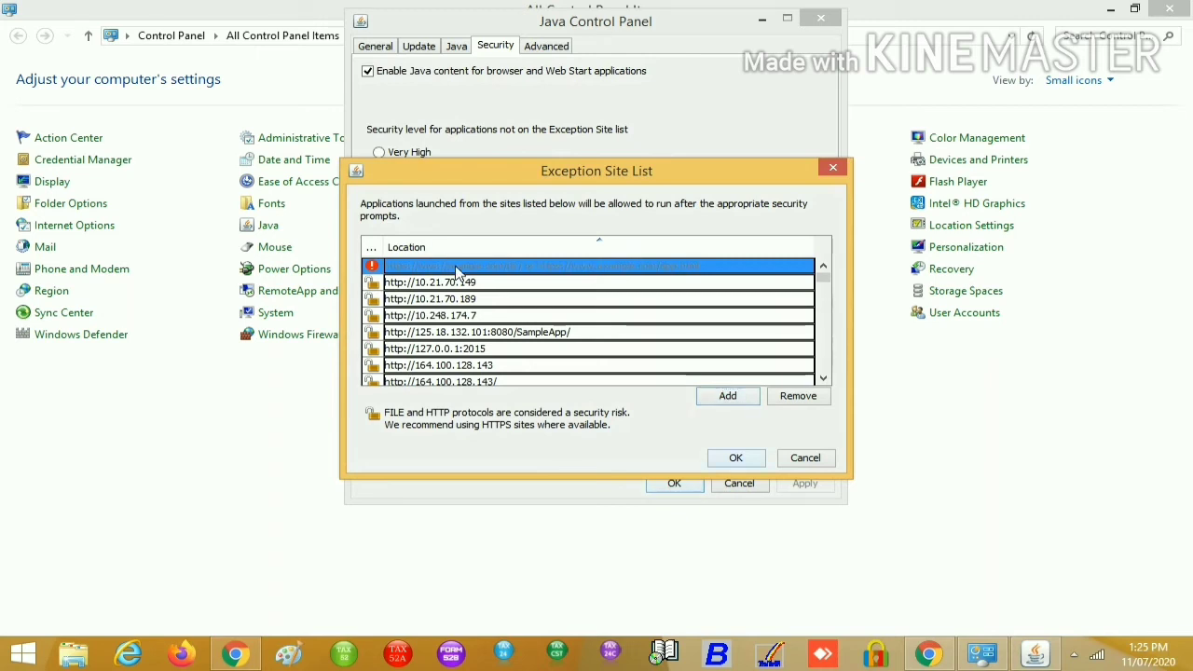
{"action": "type", "text": "ttt"}
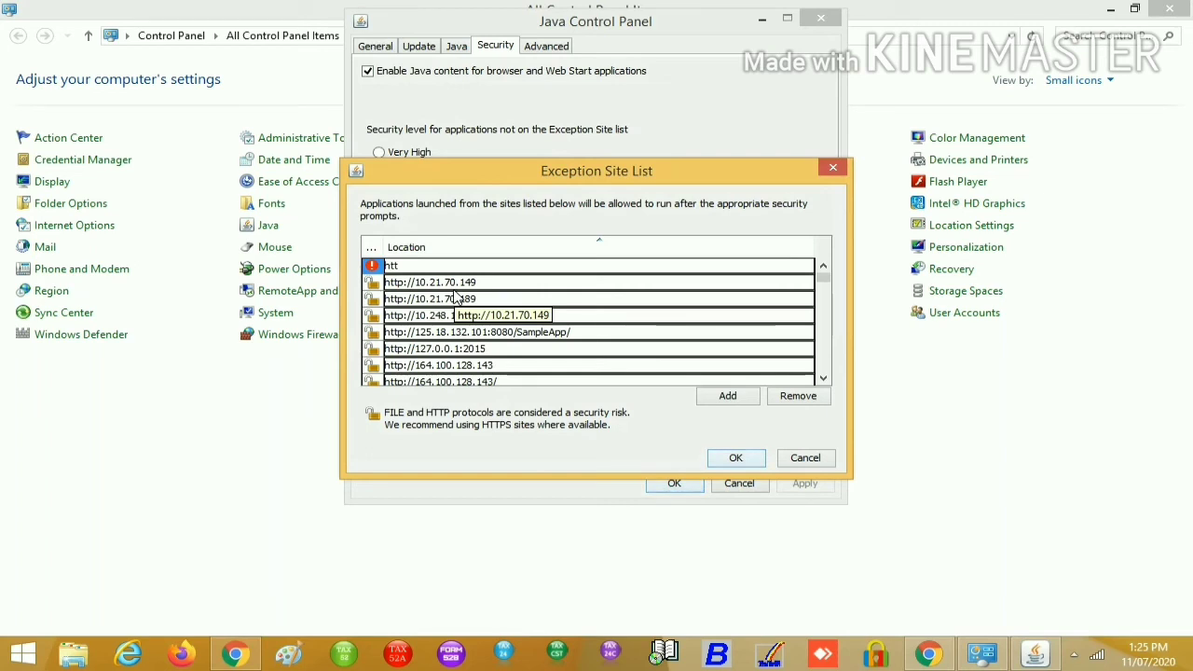
{"action": "type", "text": "p://"}
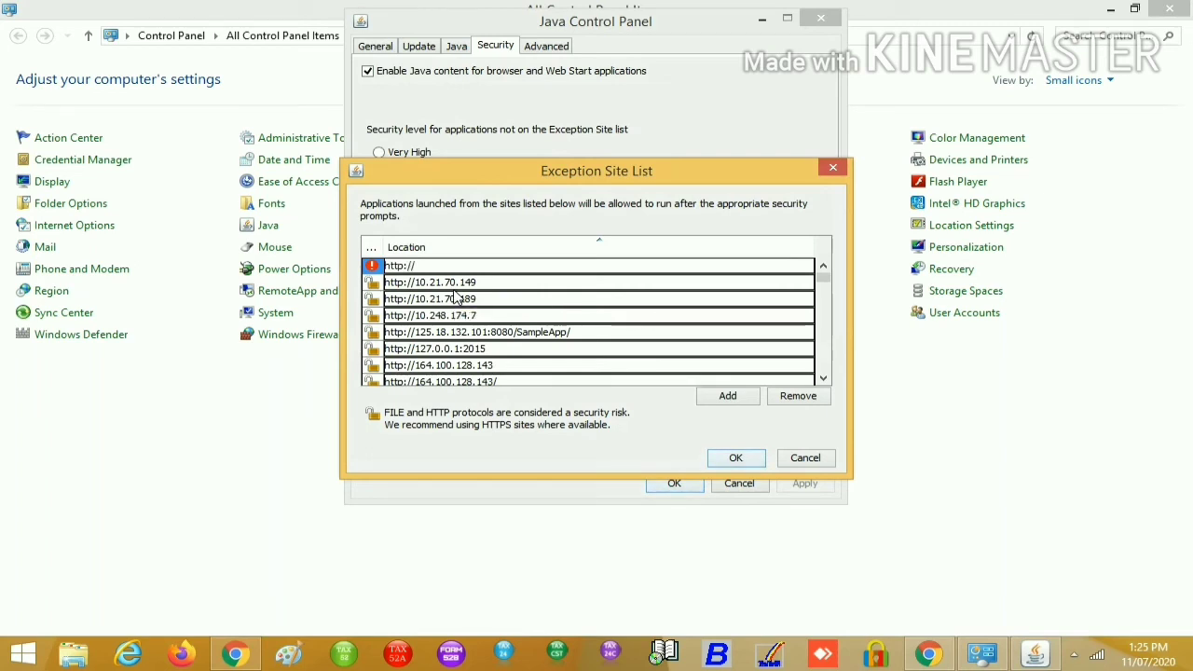
{"action": "type", "text": "127.01."}
{"action": "key", "text": "BackSpace"}
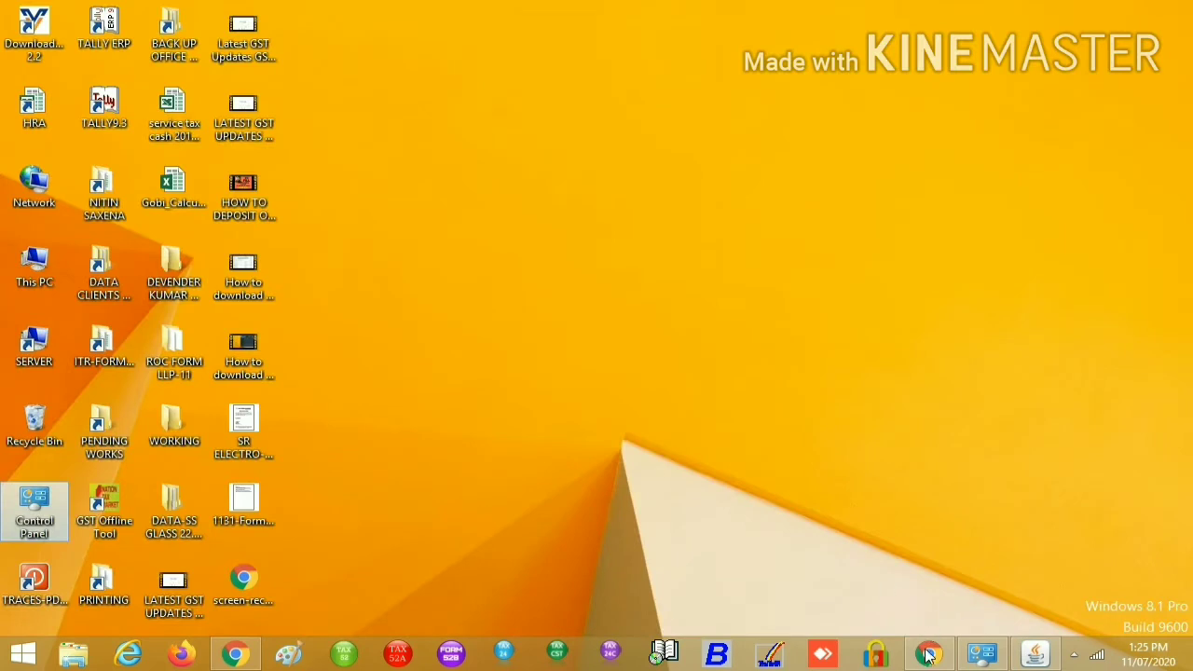
{"action": "left_click", "coordinate": [927, 655]}
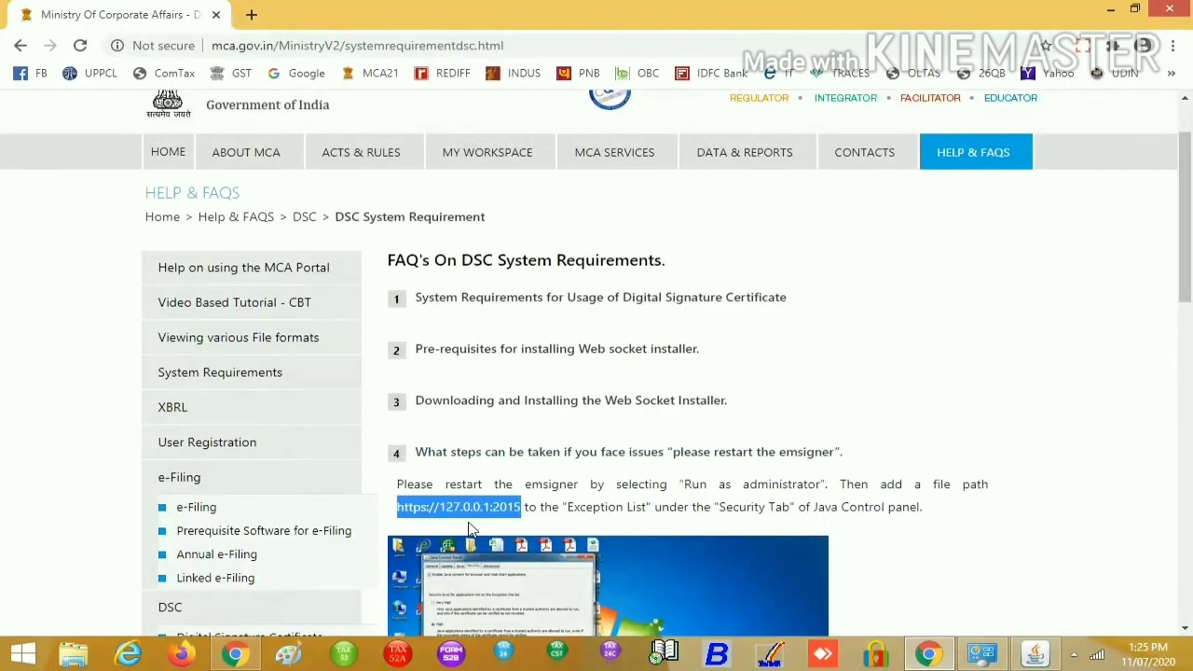
{"action": "key", "text": "alt+Tab"}
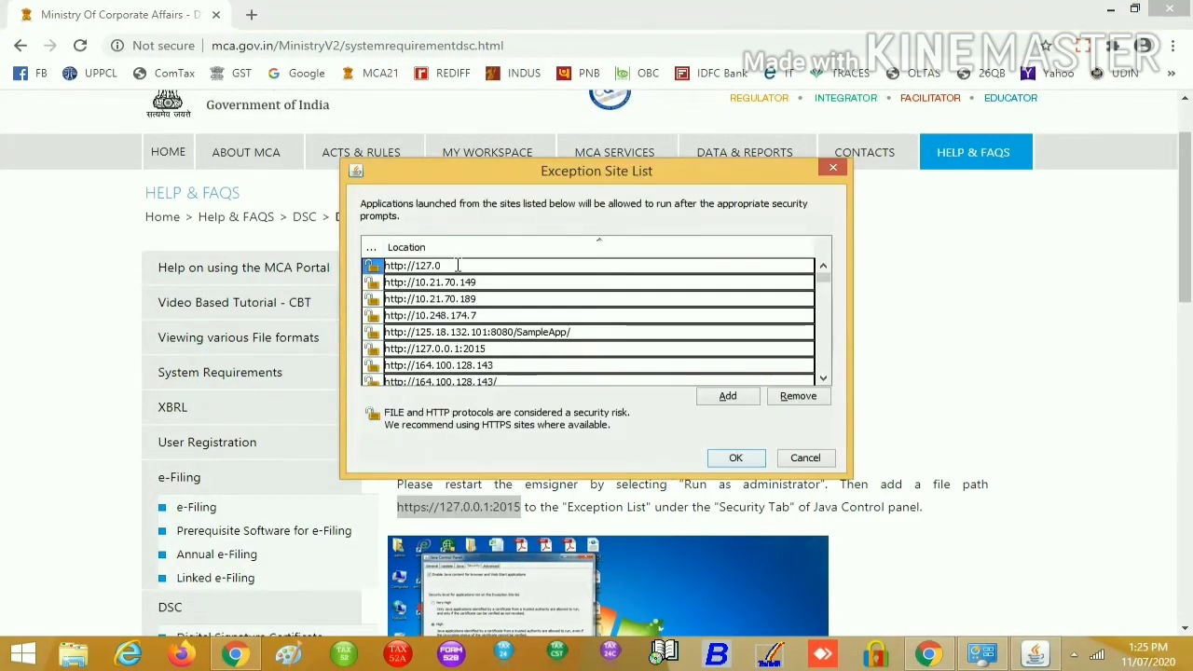
{"action": "type", "text": ".1."}
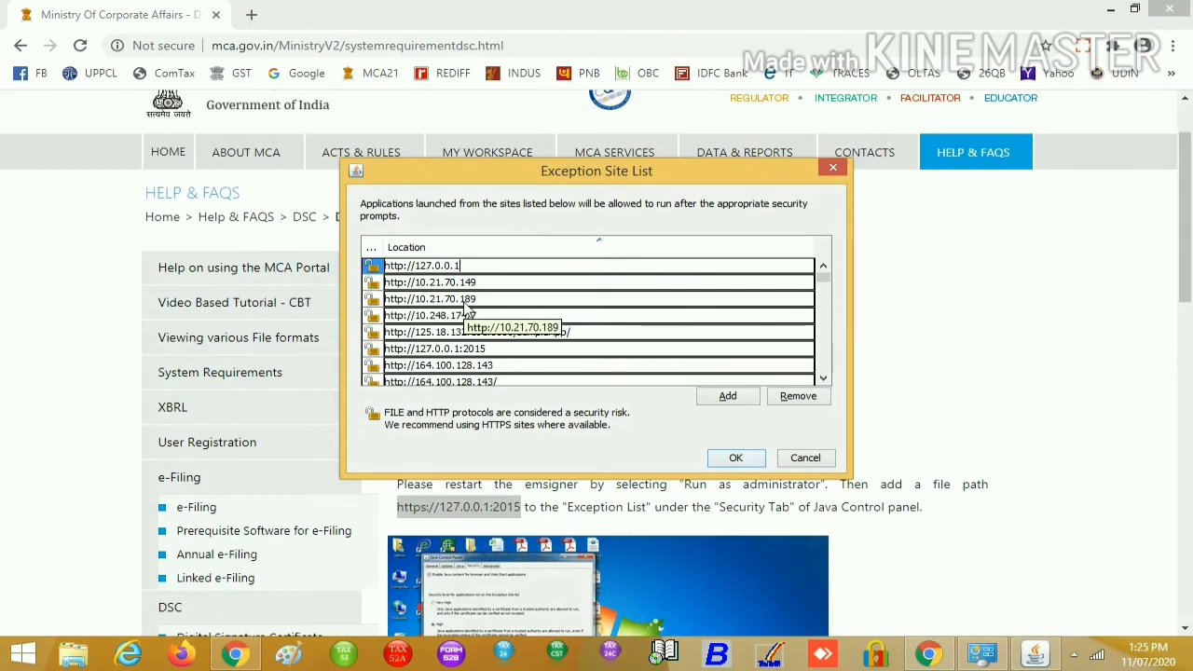
{"action": "key", "text": "super+d"}
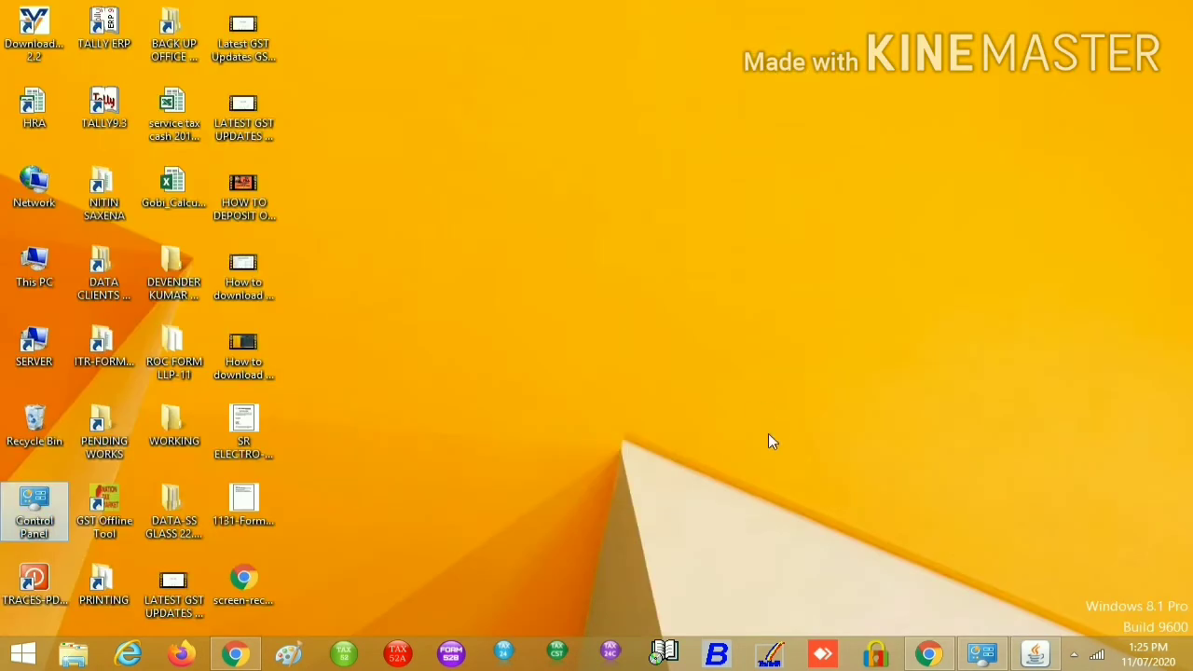
{"action": "key", "text": "alt+Tab"}
{"action": "key", "text": "alt+Tab"}
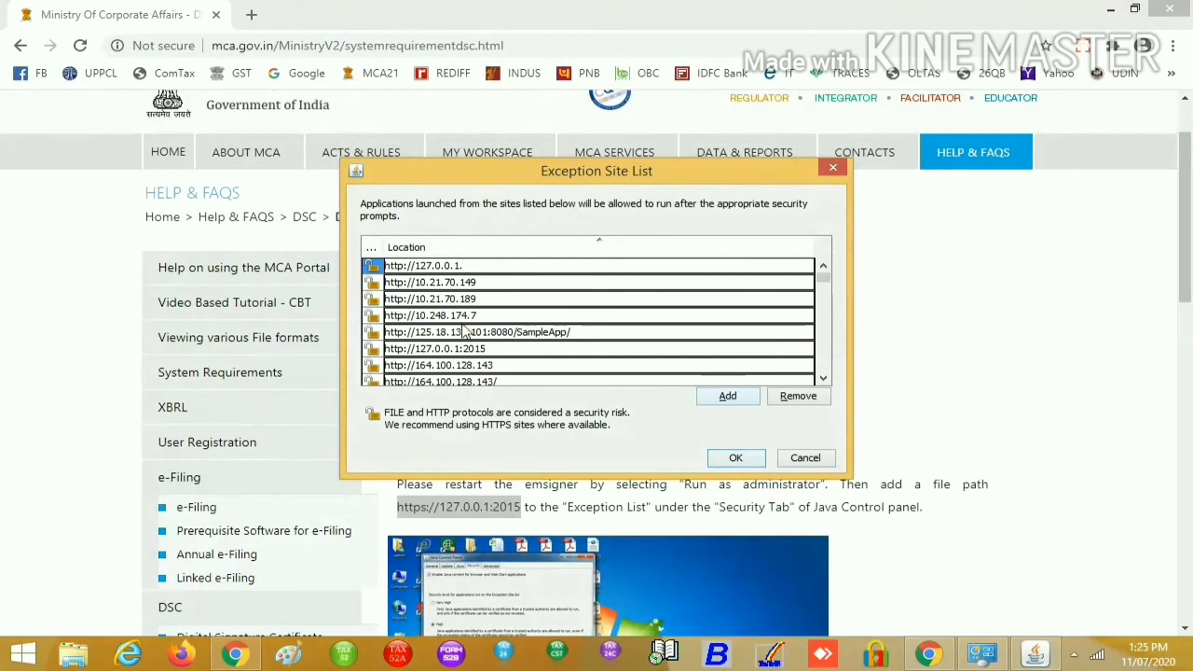
{"action": "type", "text": "2015"}
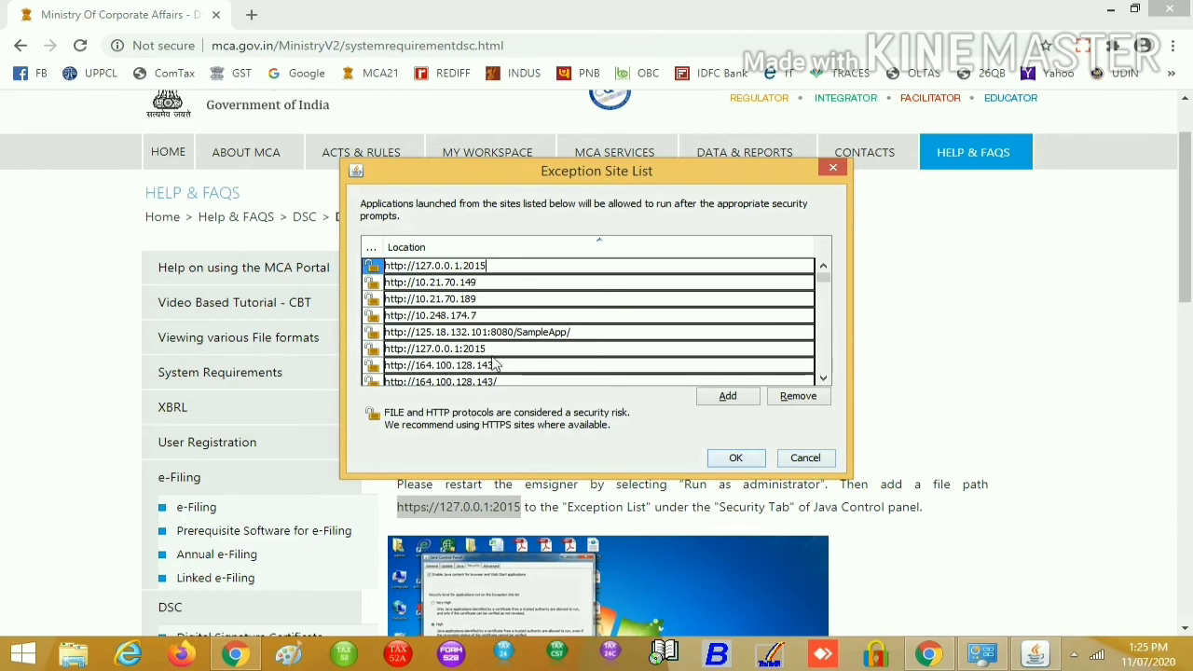
{"action": "key", "text": "BackSpace"}
{"action": "type", "text": ":"}
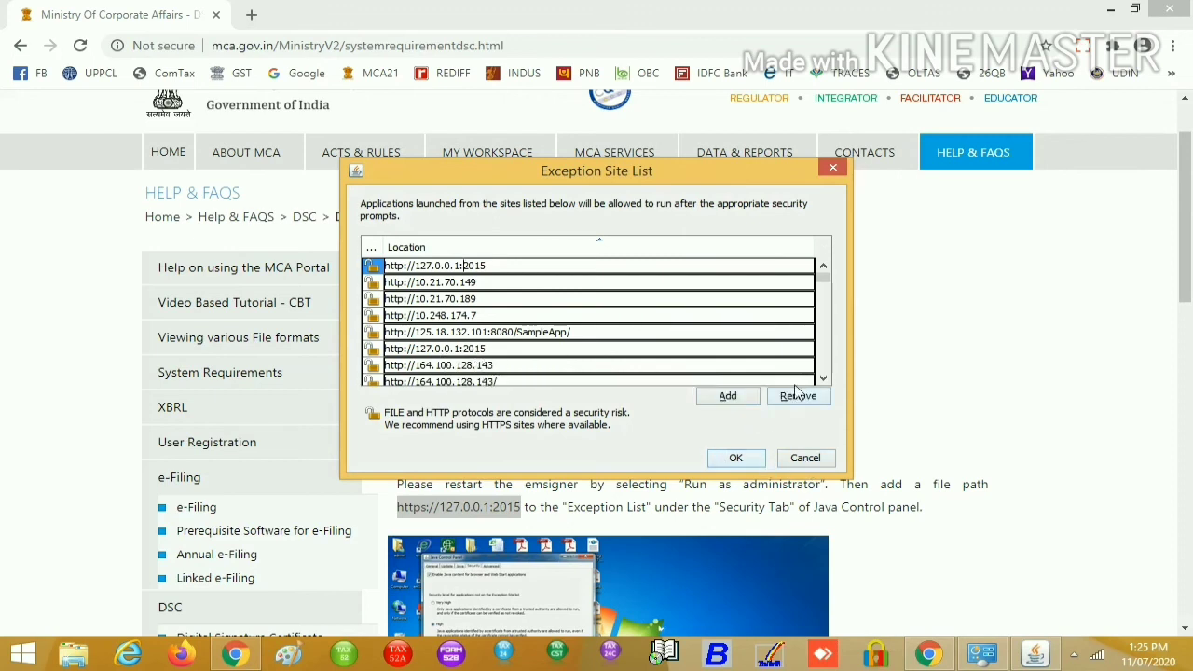
Close the Exception Site List and the Java Control Panel, returning to the MCA FAQ page
{"action": "left_click", "coordinate": [800, 464]}
{"action": "left_click", "coordinate": [752, 487]}
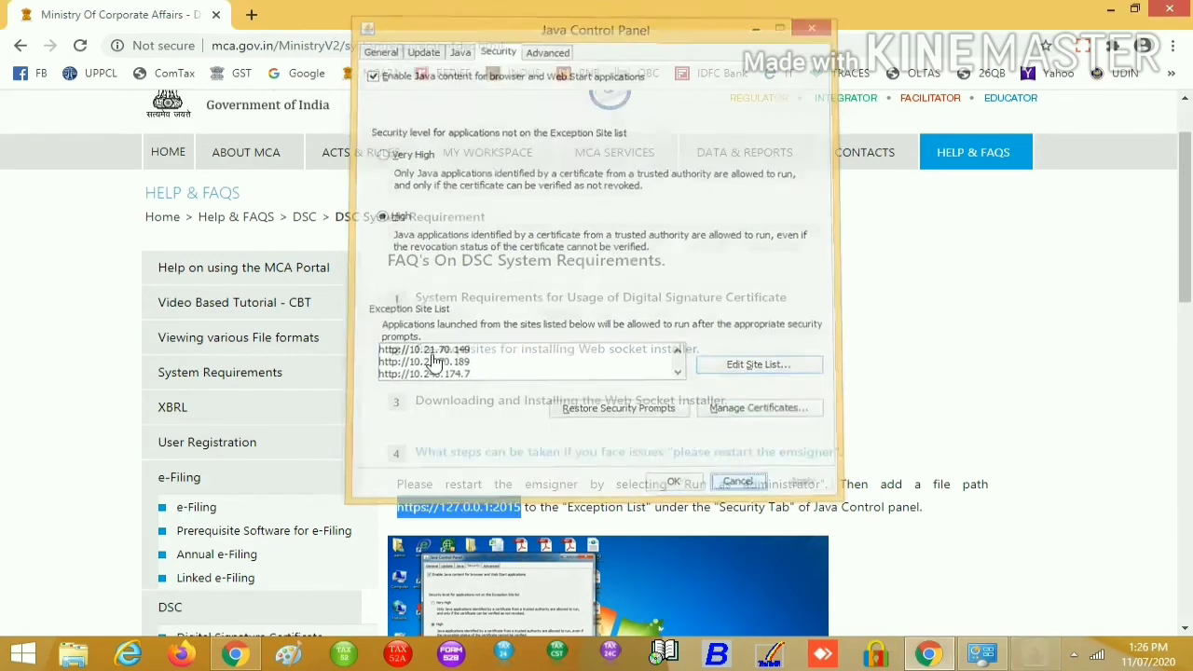
{"action": "scroll", "coordinate": [927, 466], "scroll_direction": "down", "scroll_amount": 1}
{"action": "scroll", "coordinate": [921, 457], "scroll_direction": "up", "scroll_amount": 3}
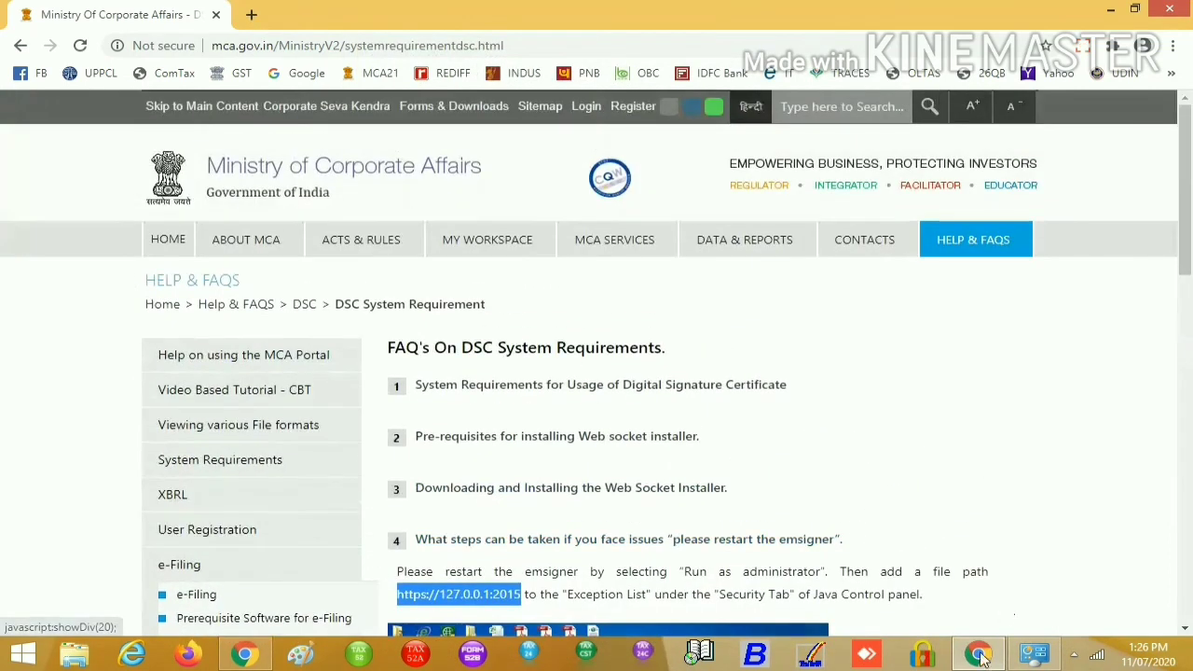
Search for 'em' from the Windows Start screen and launch emSigner
{"action": "left_click", "coordinate": [979, 655]}
{"action": "left_click", "coordinate": [991, 658]}
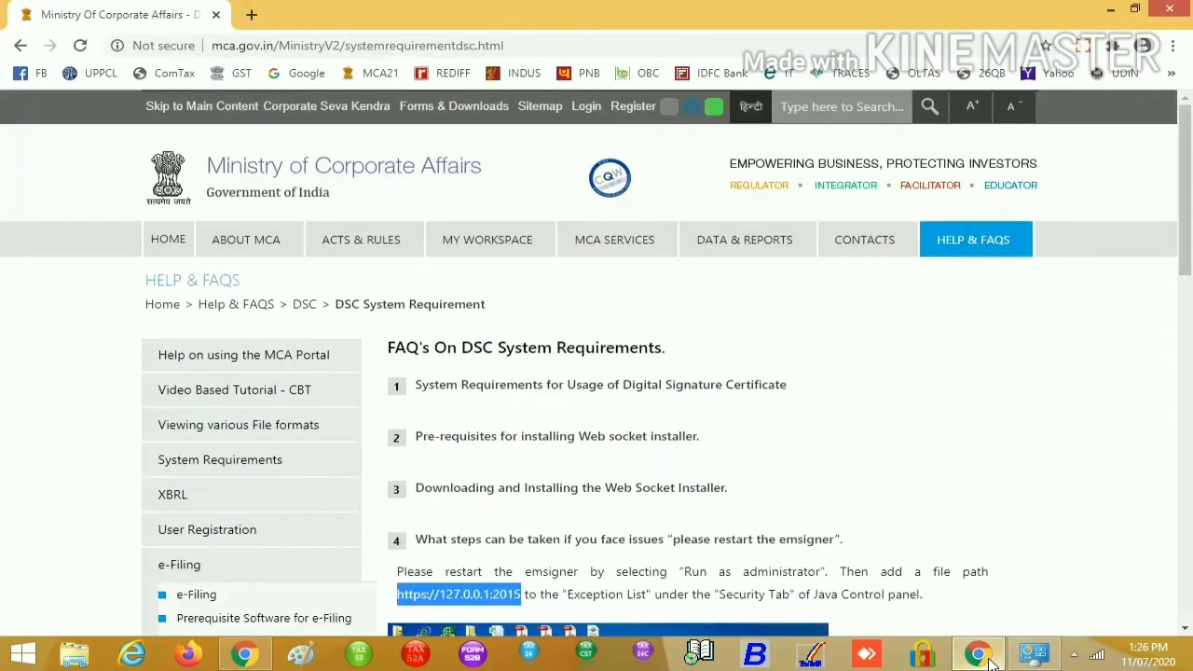
{"action": "mouse_move", "coordinate": [598, 237]}
{"action": "left_click", "coordinate": [1074, 656]}
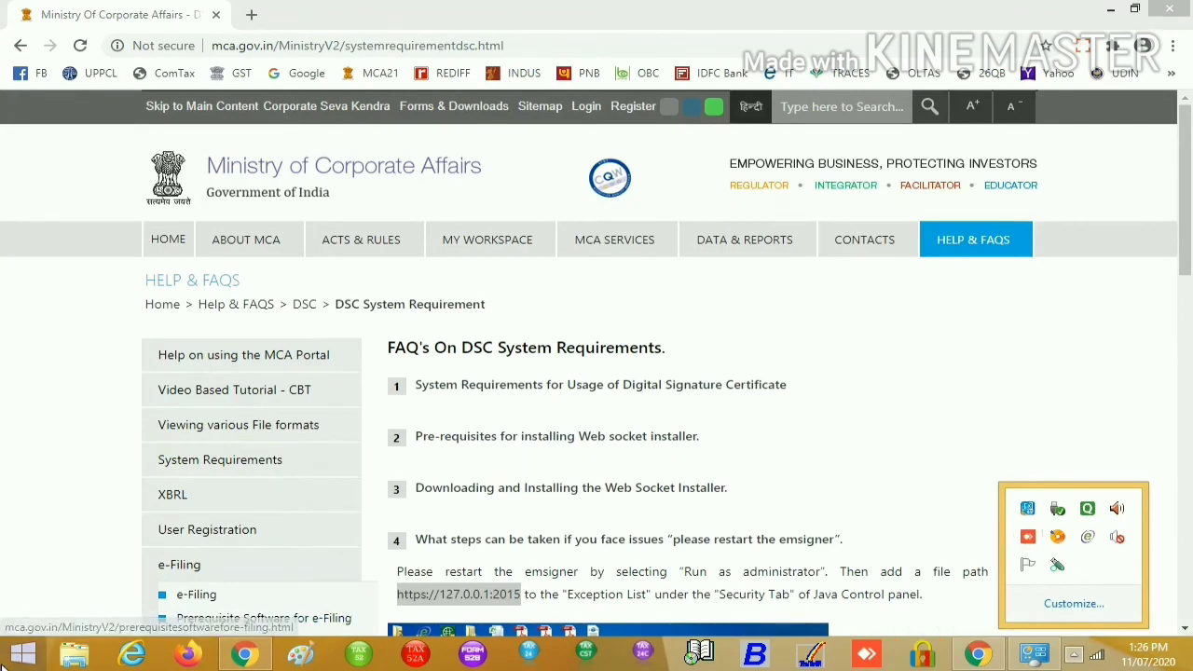
{"action": "key", "text": "super"}
{"action": "left_click", "coordinate": [1131, 72]}
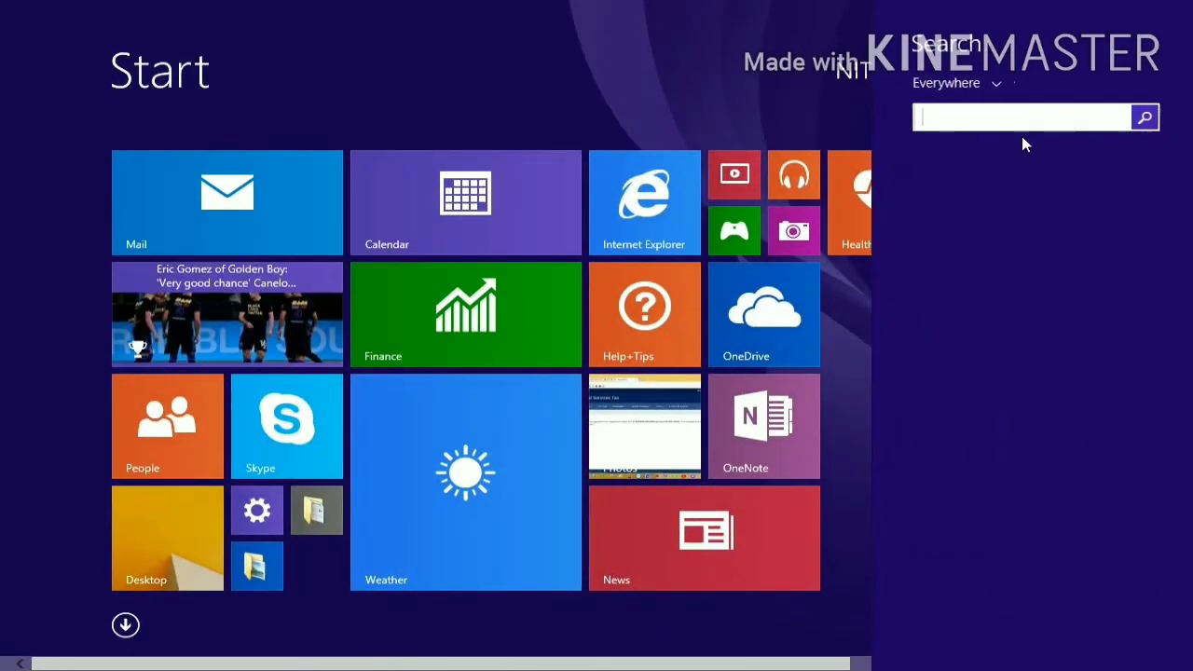
{"action": "type", "text": "wmg"}
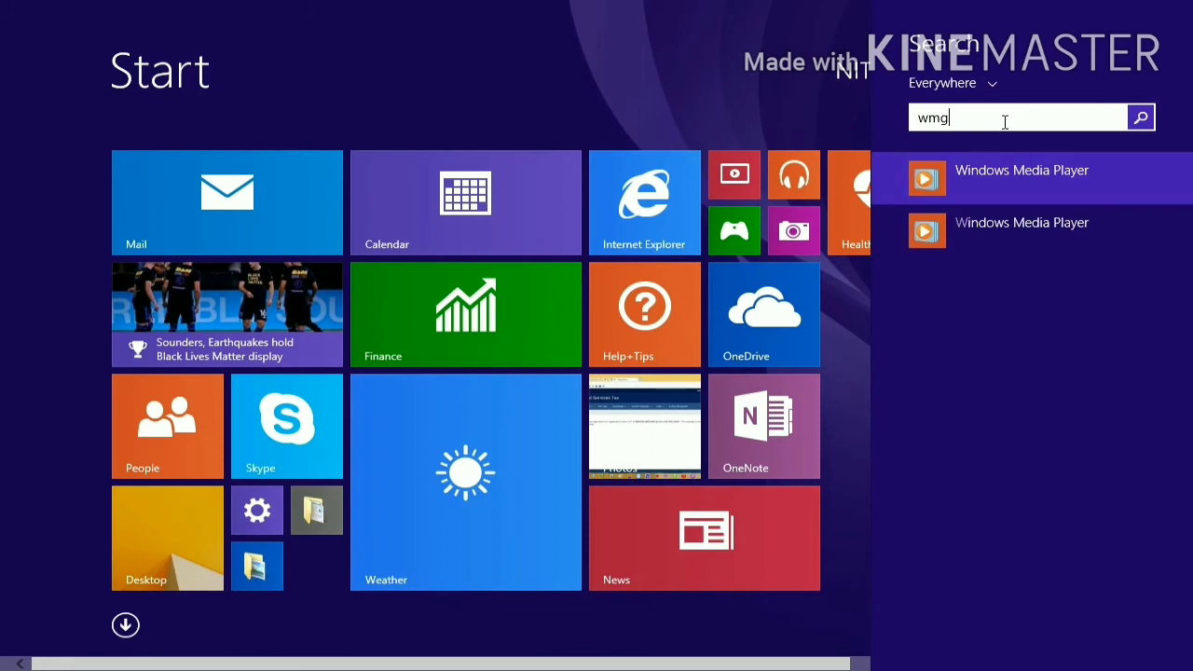
{"action": "key", "text": "BackSpace"}
{"action": "key", "text": "BackSpace"}
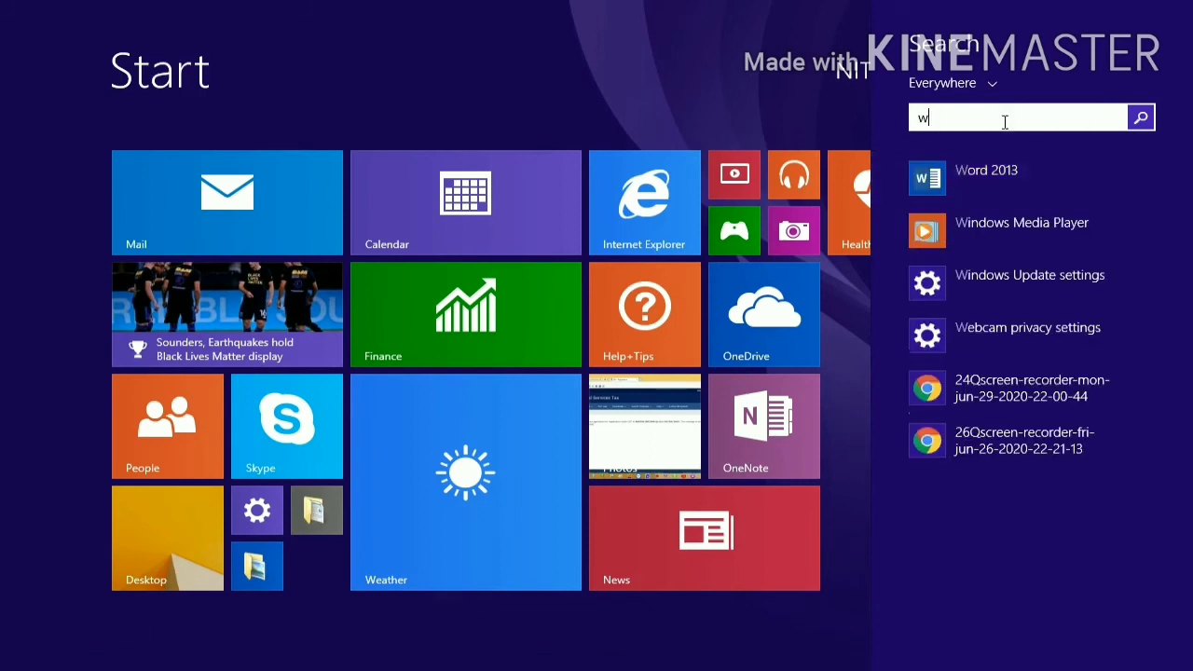
{"action": "type", "text": "ems"}
{"action": "key", "text": "BackSpace"}
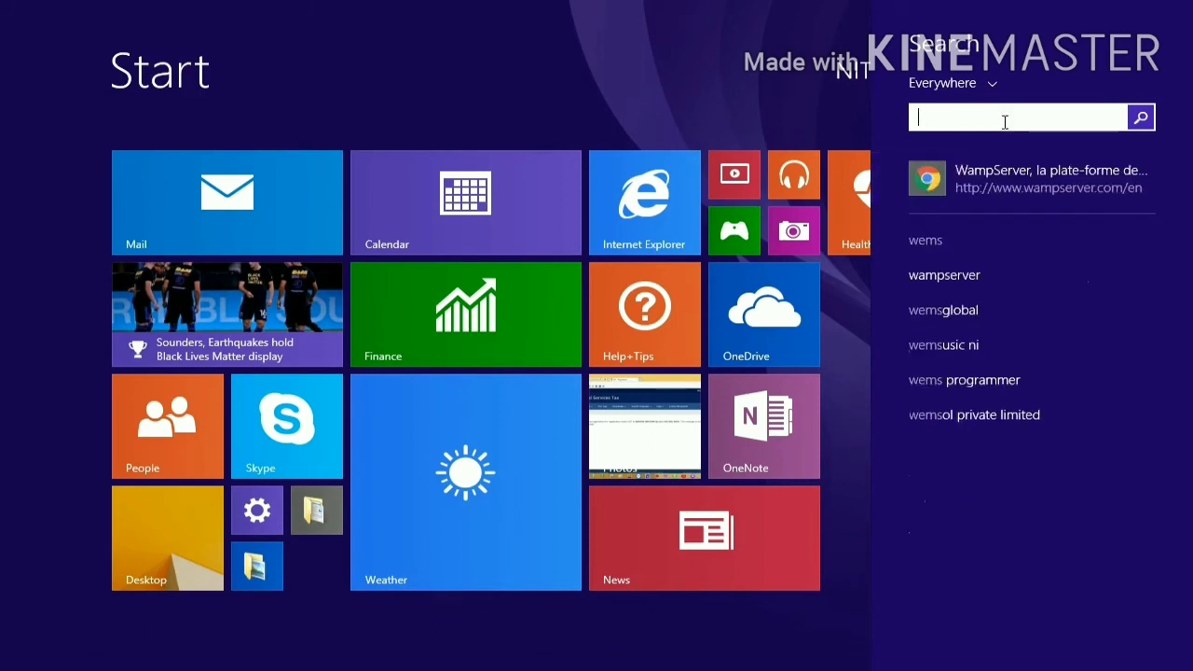
{"action": "type", "text": "emSigner"}
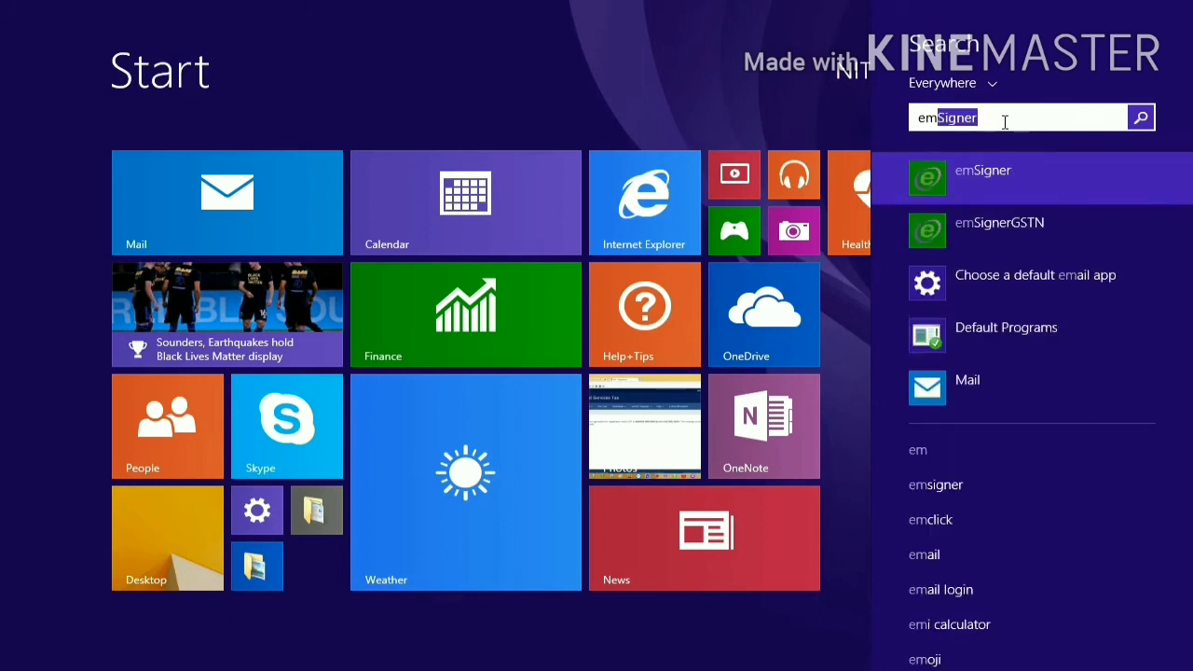
{"action": "left_click", "coordinate": [993, 170]}
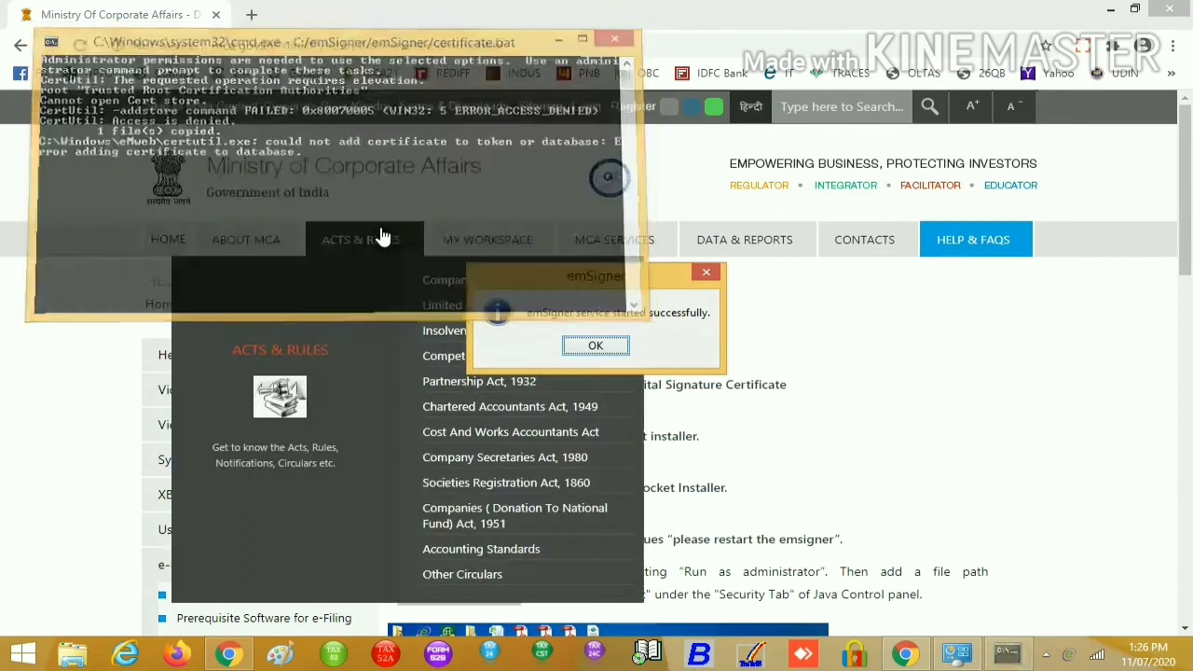
Dismiss the emSigner started message, open Associate DSC and choose Director as the role
{"action": "left_click", "coordinate": [600, 346]}
{"action": "mouse_move", "coordinate": [639, 240]}
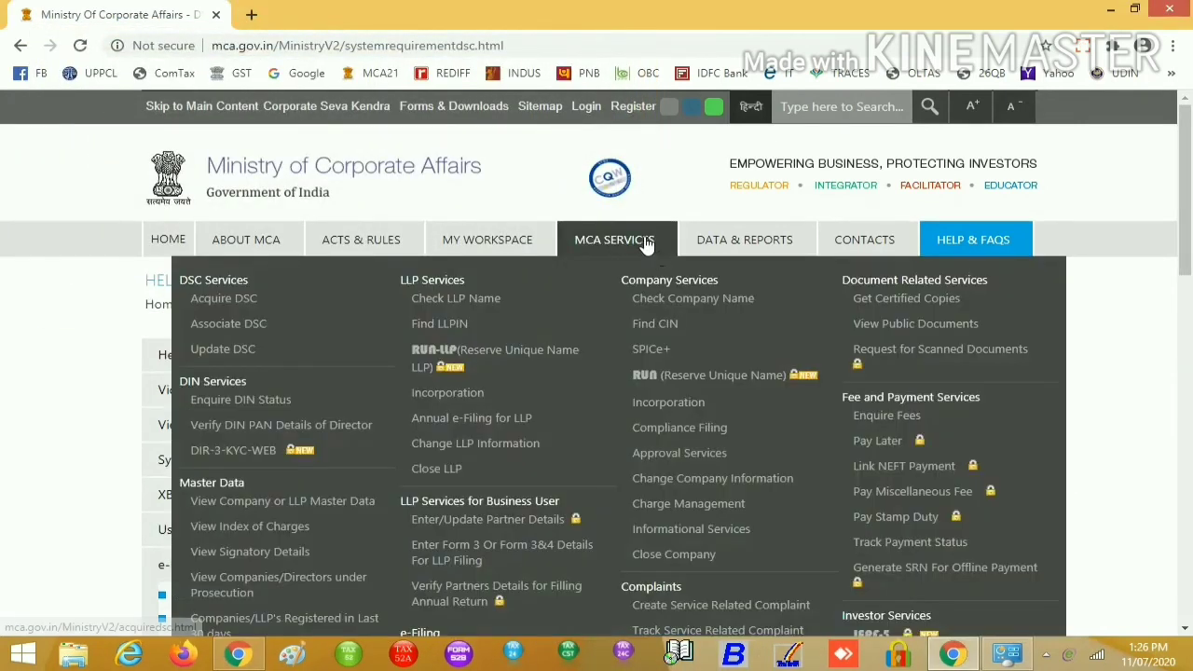
{"action": "left_click", "coordinate": [234, 323]}
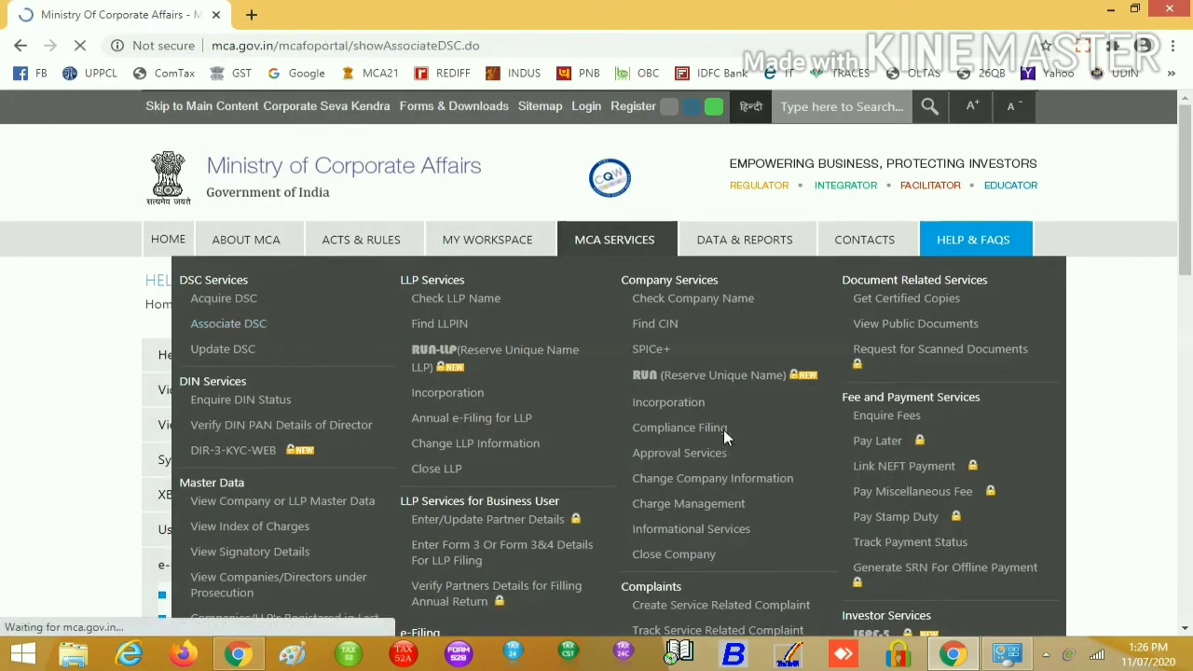
{"action": "left_click", "coordinate": [727, 380]}
{"action": "left_click", "coordinate": [618, 407]}
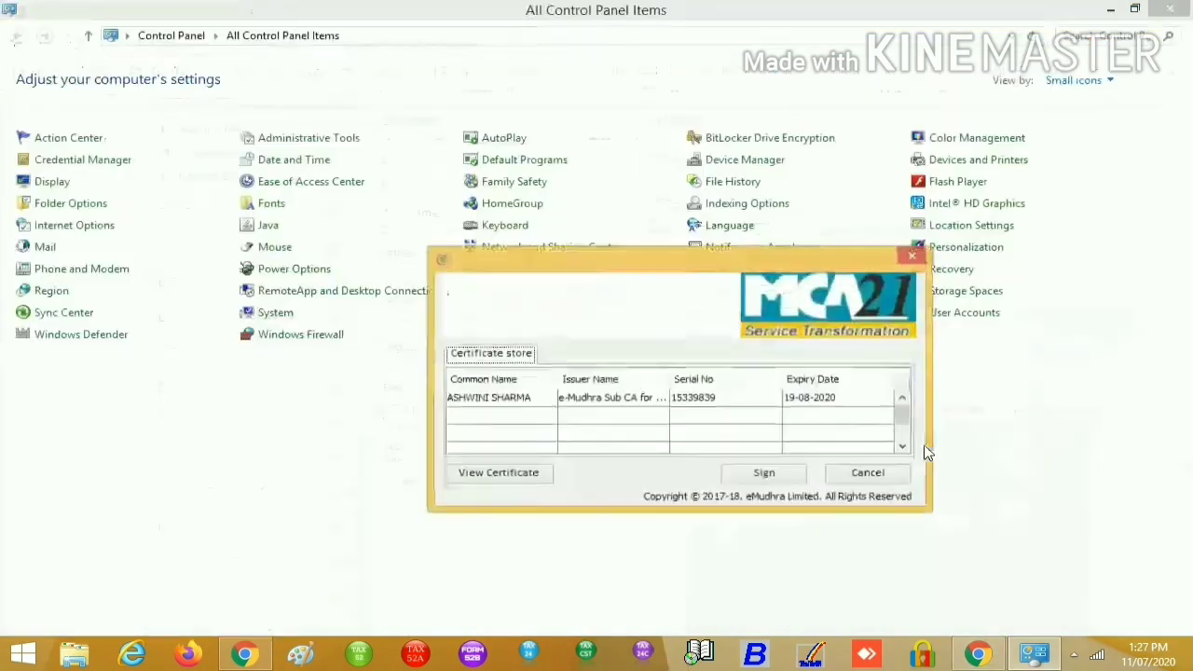
Sign with the listed certificate after entering the User PIN, then return to the MCA form
{"action": "left_click", "coordinate": [525, 403]}
{"action": "left_click", "coordinate": [876, 478]}
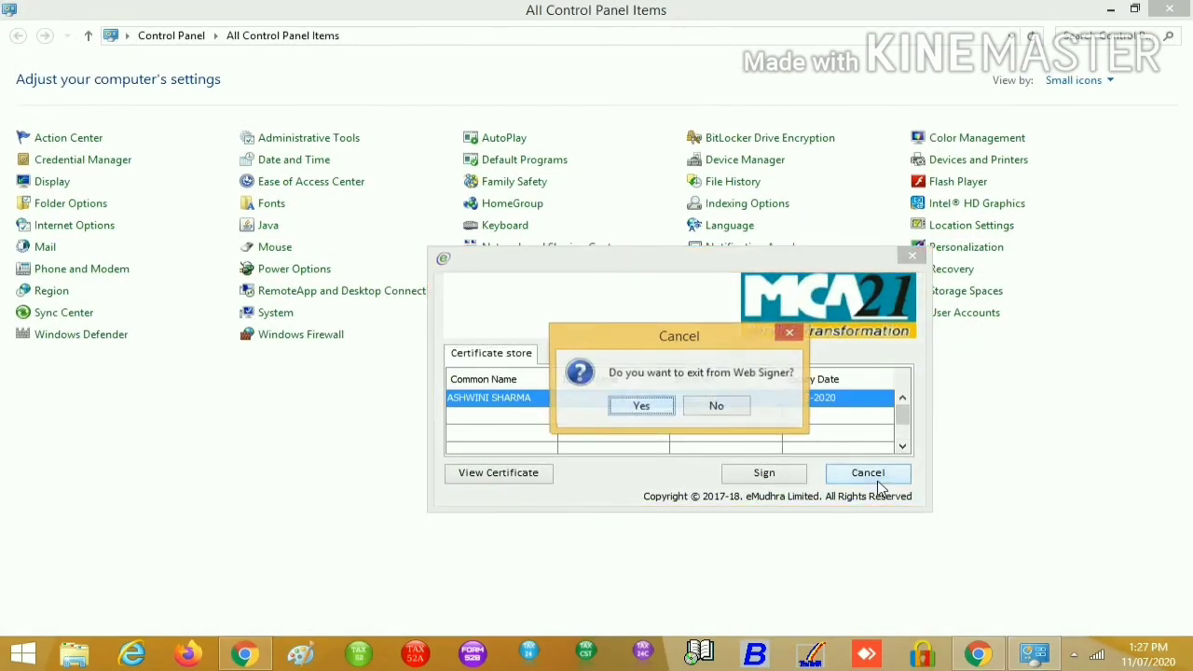
{"action": "left_click", "coordinate": [797, 335]}
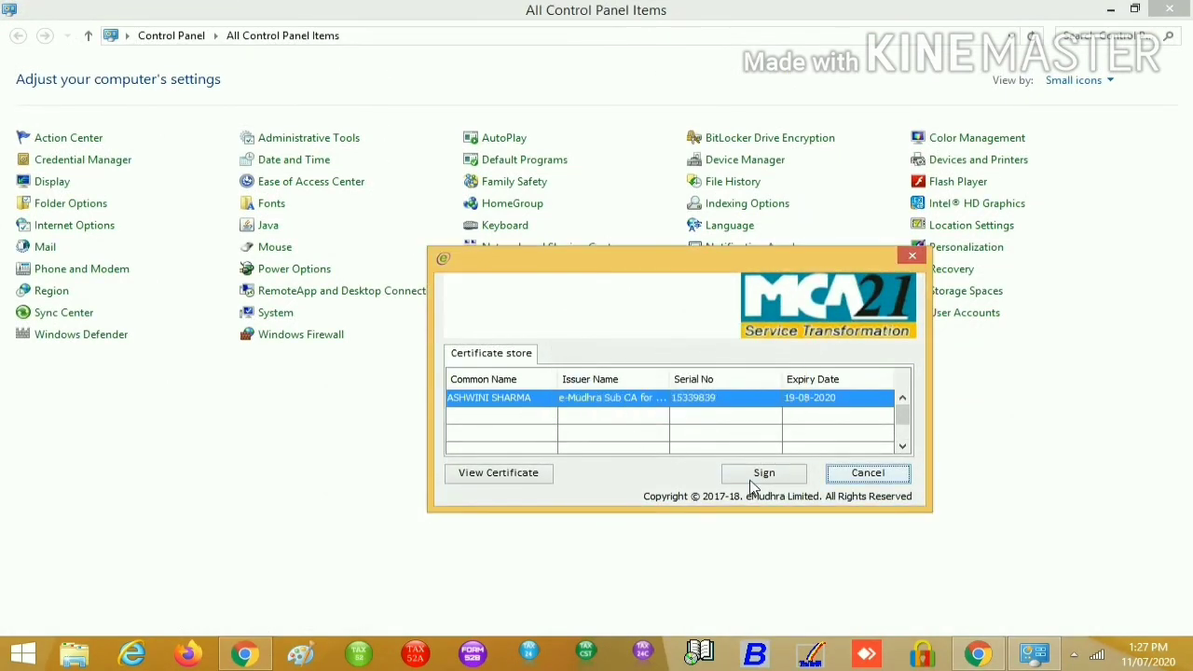
{"action": "left_click", "coordinate": [753, 479]}
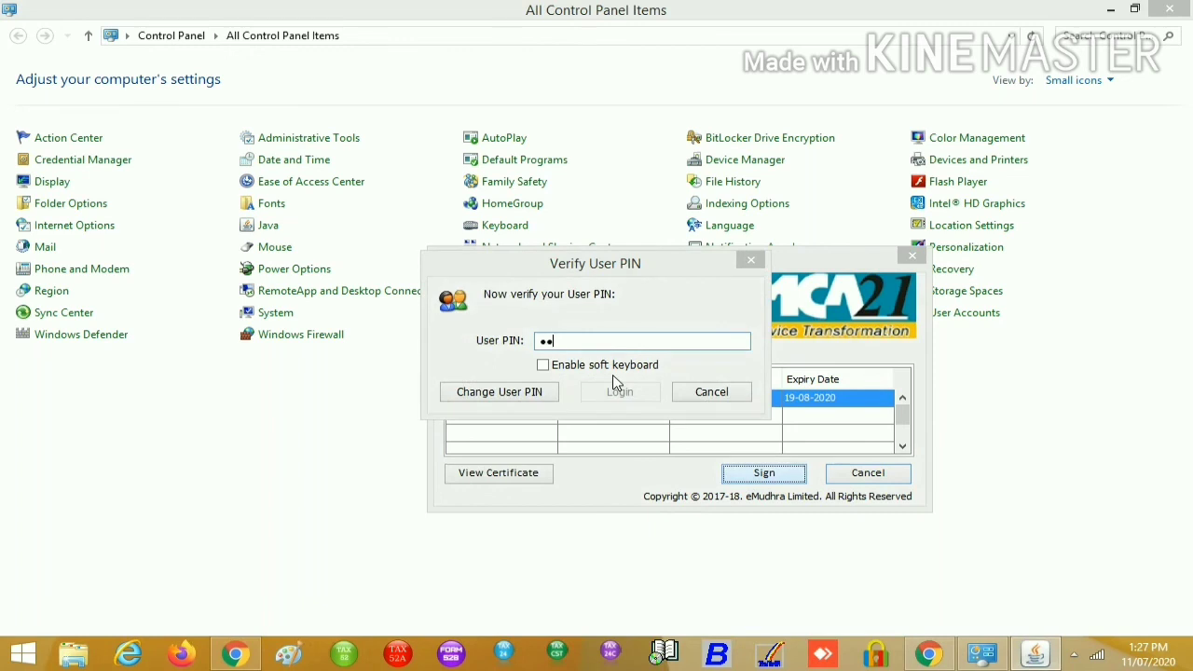
{"action": "type", "text": "1"}
{"action": "key", "text": "Return"}
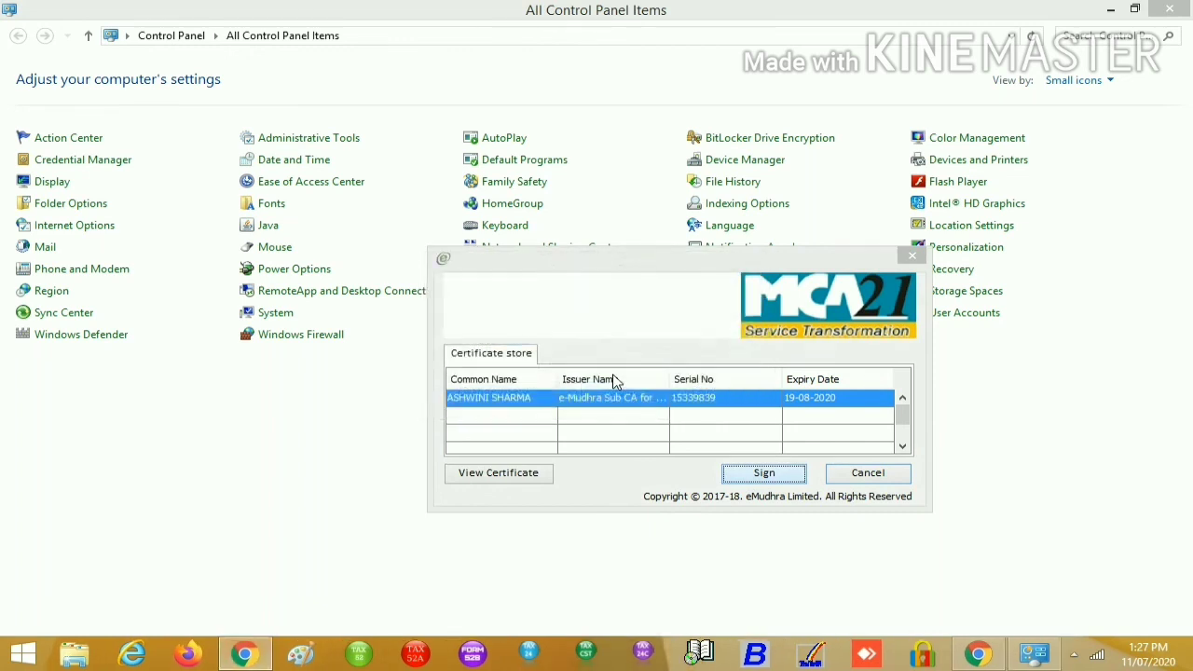
{"action": "left_click", "coordinate": [977, 653]}
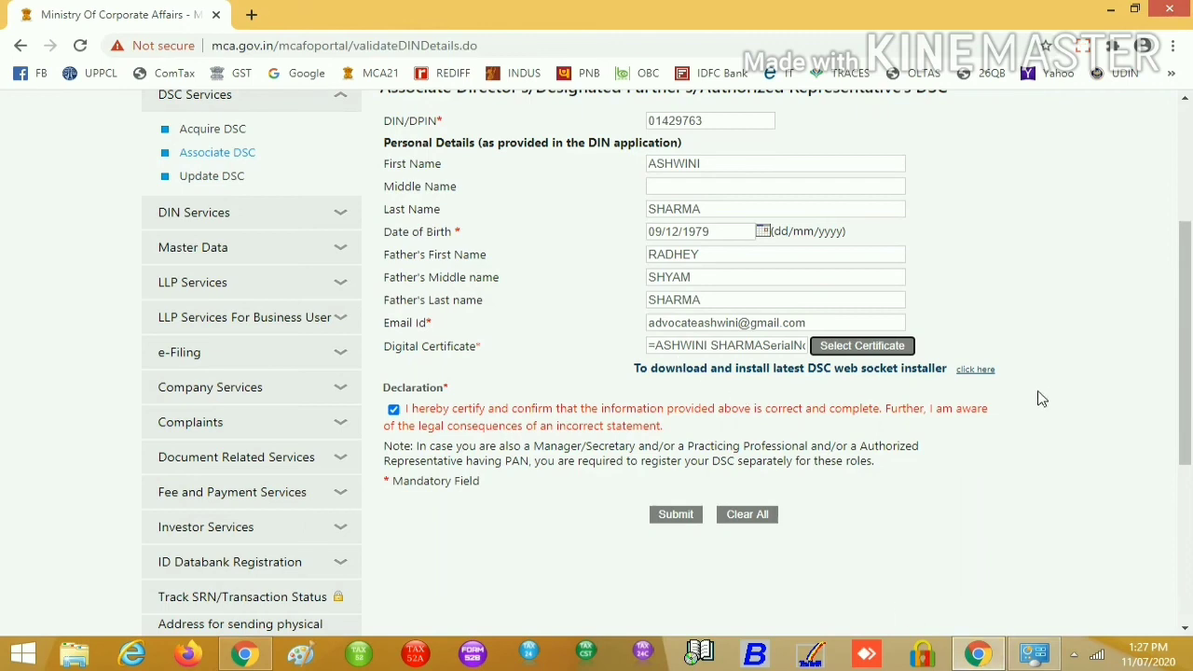
Submit the Associate DSC form, dismiss the already-associated error, close Control Panel and minimize Chrome
{"action": "left_click", "coordinate": [675, 516]}
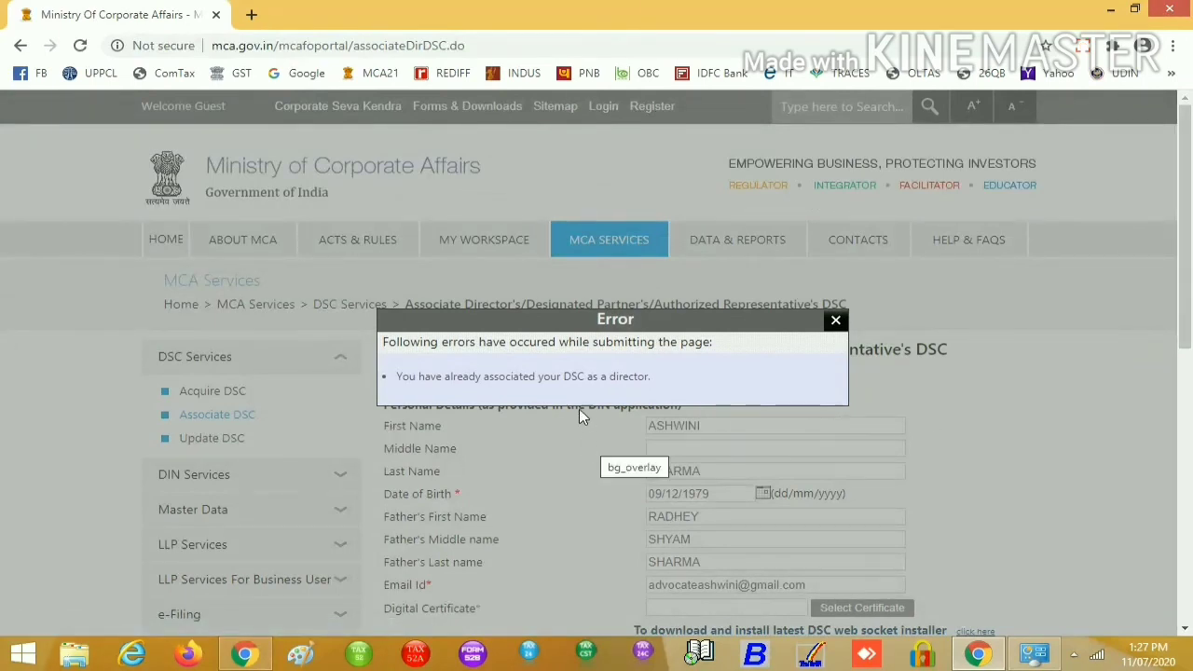
{"action": "scroll", "coordinate": [678, 398], "scroll_direction": "down", "scroll_amount": 1}
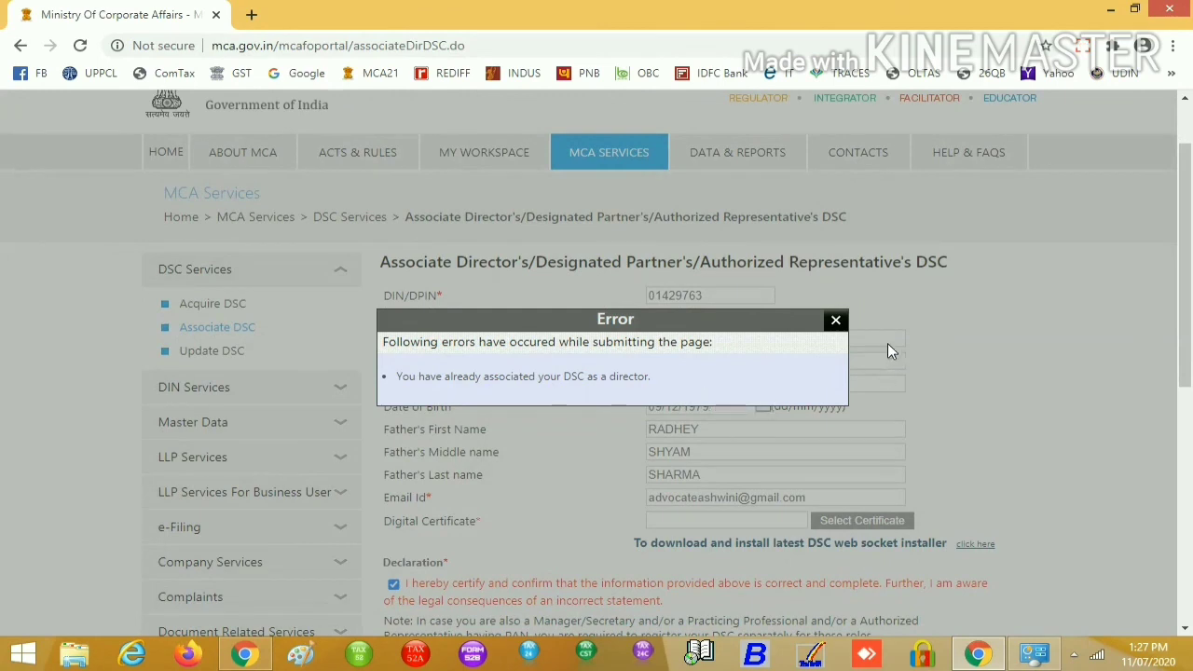
{"action": "left_click", "coordinate": [835, 320]}
{"action": "left_click", "coordinate": [1034, 654]}
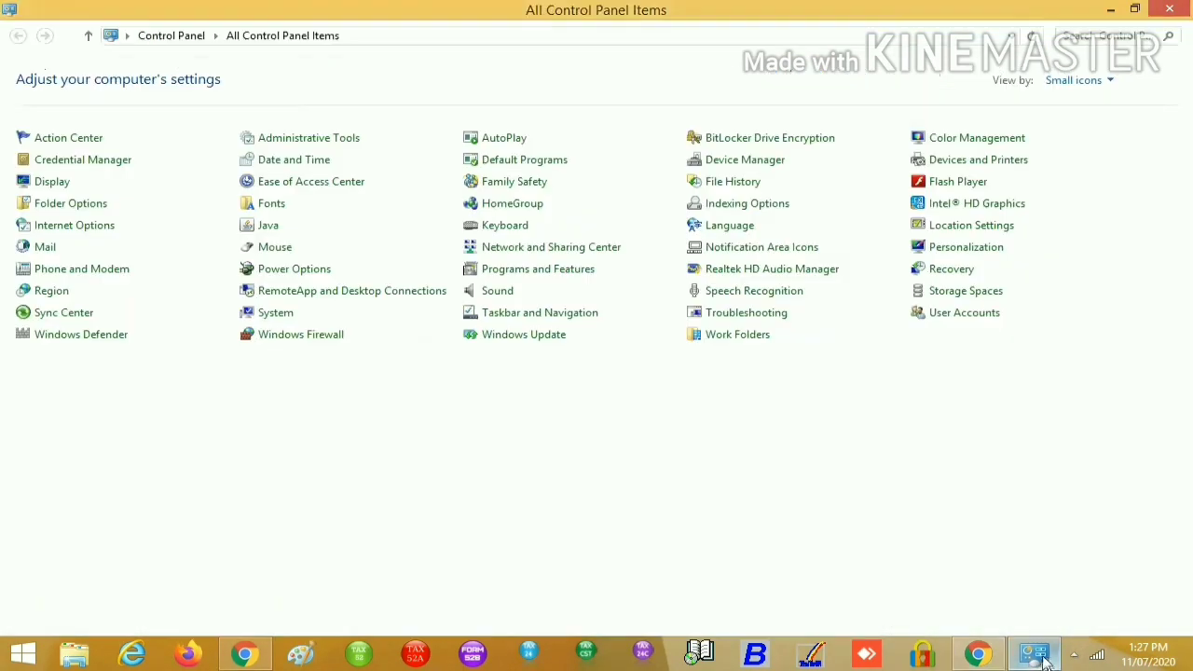
{"action": "key", "text": "alt+F4"}
{"action": "left_click", "coordinate": [1102, 6]}
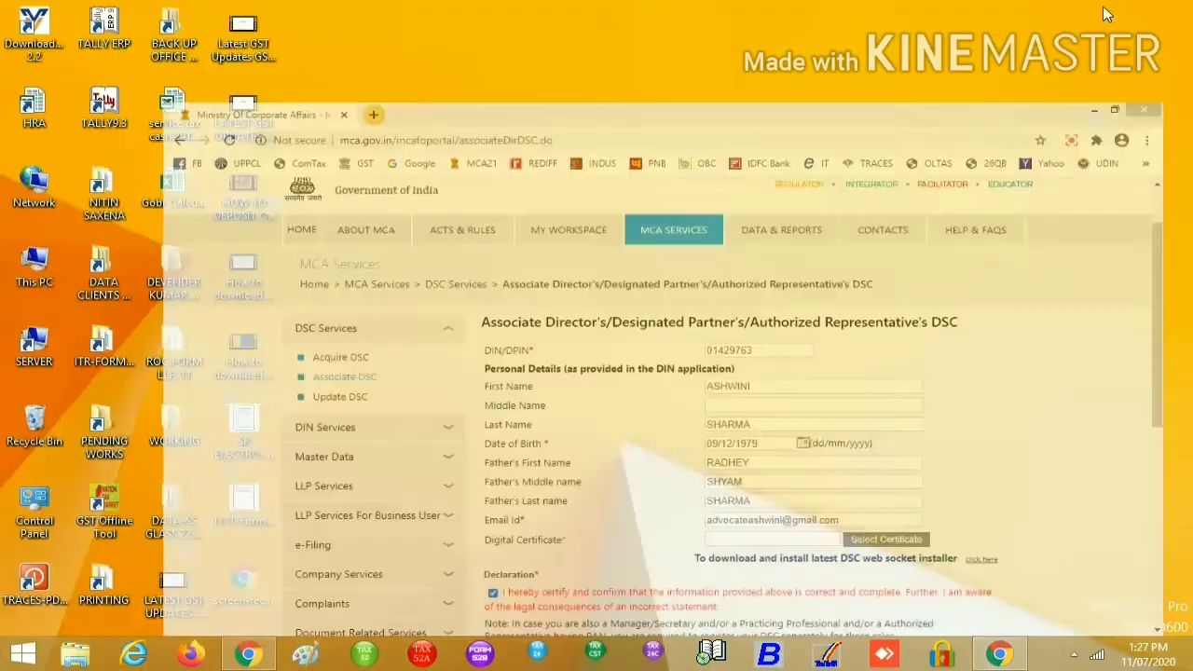
Open the 1131-Form desktop icon, then refresh the desktop
{"action": "double_click", "coordinate": [242, 504]}
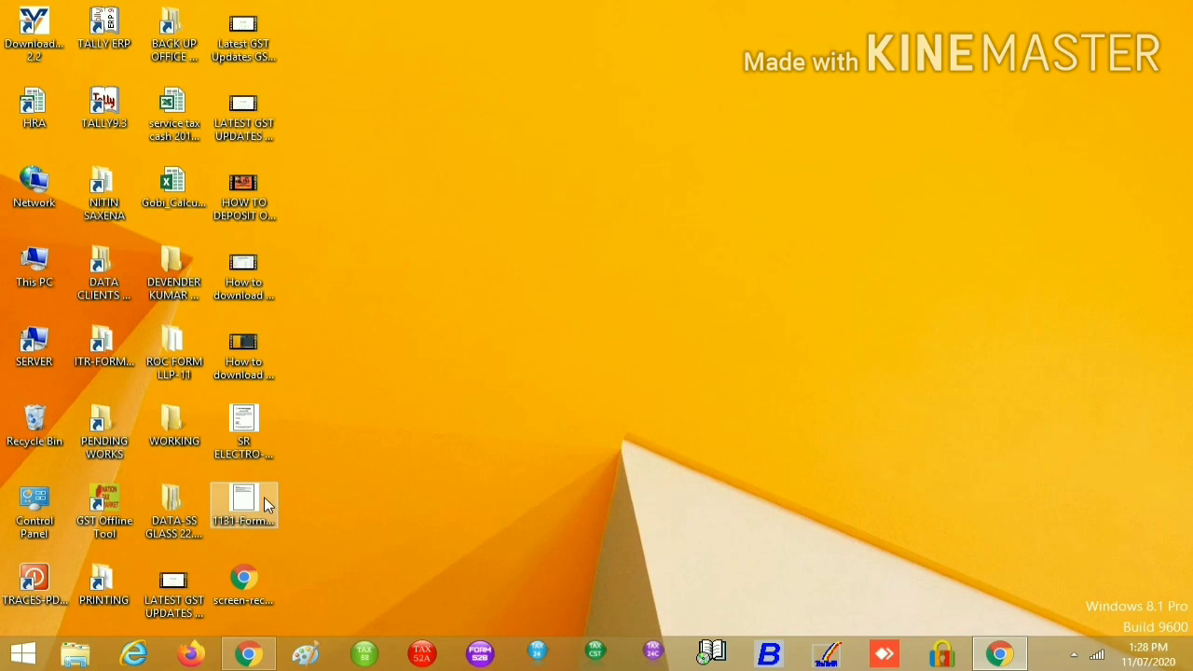
{"action": "right_click", "coordinate": [674, 197]}
{"action": "left_click", "coordinate": [701, 239]}
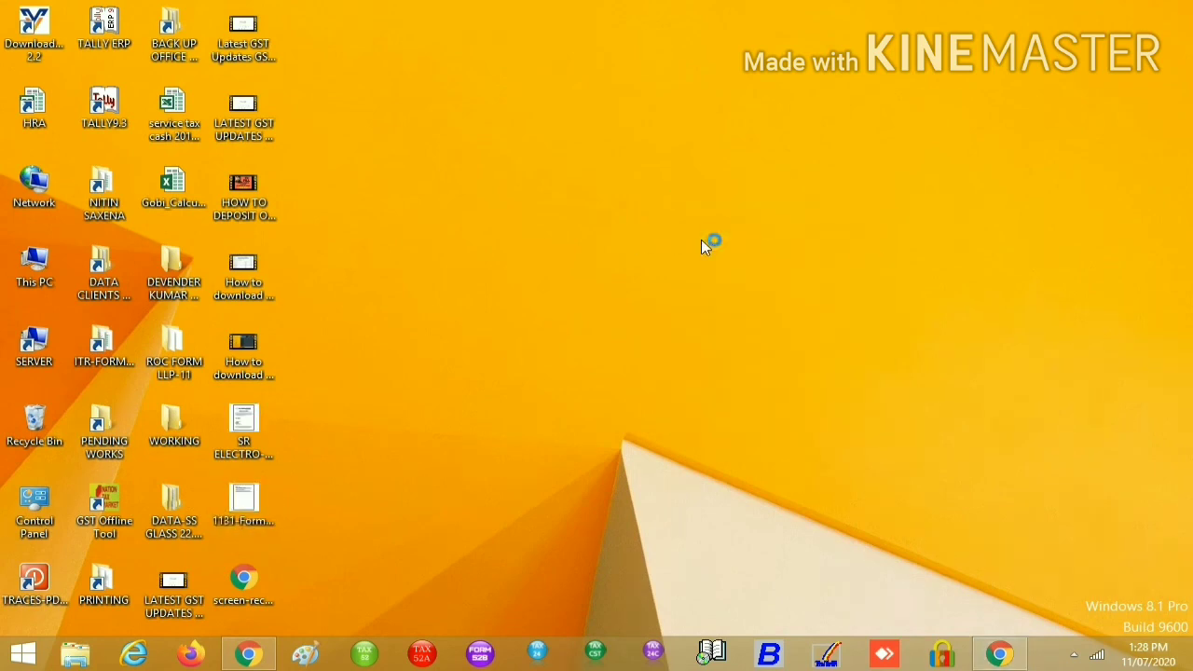